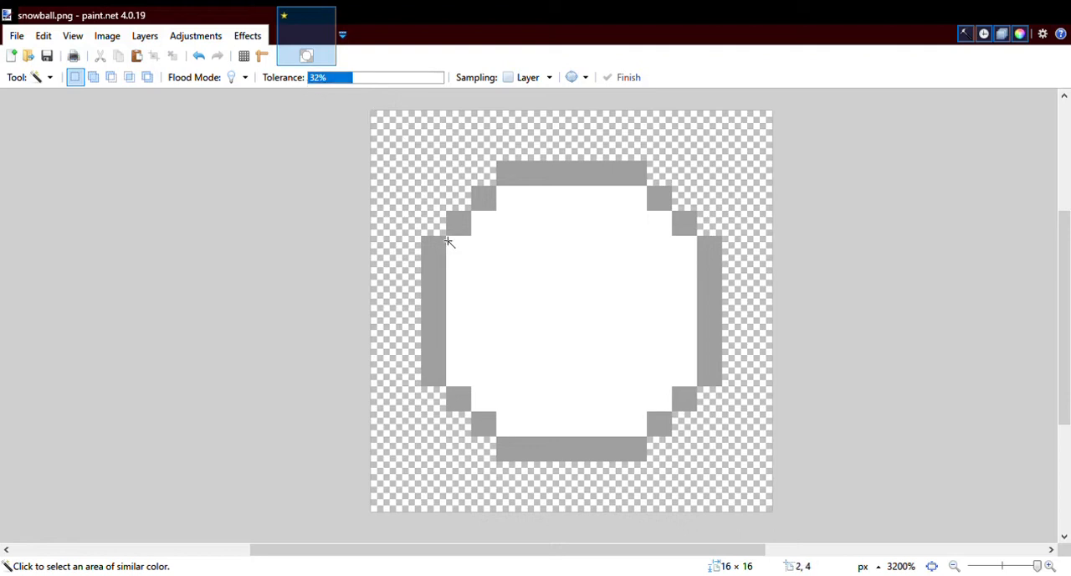
# - Select the snowball's white interior, shade it with a diagonal linear gradient from white at the upper left to red, and deselect it
pyautogui.click(565, 302)
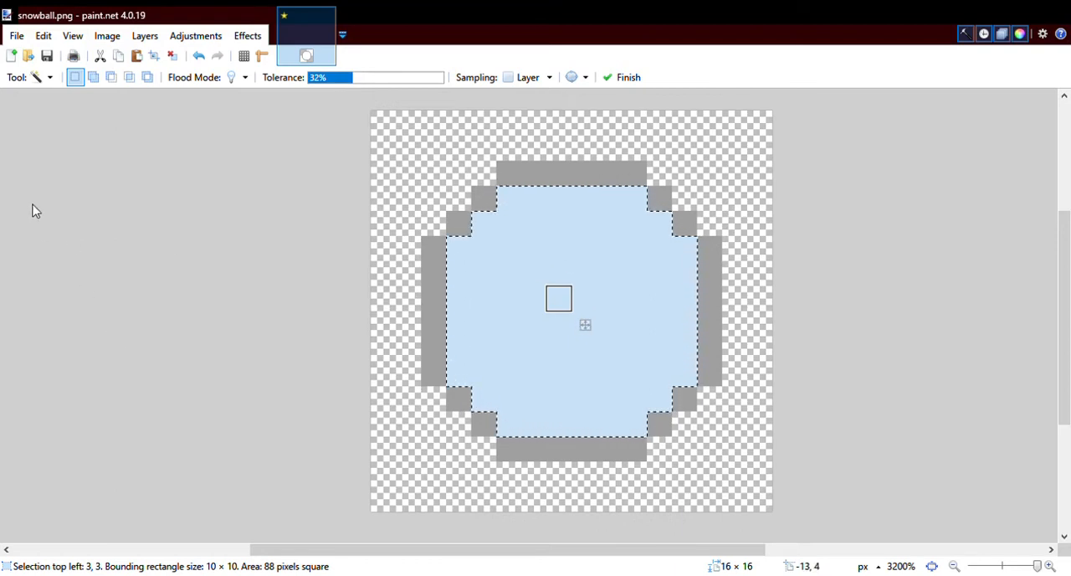
pyautogui.press('g')
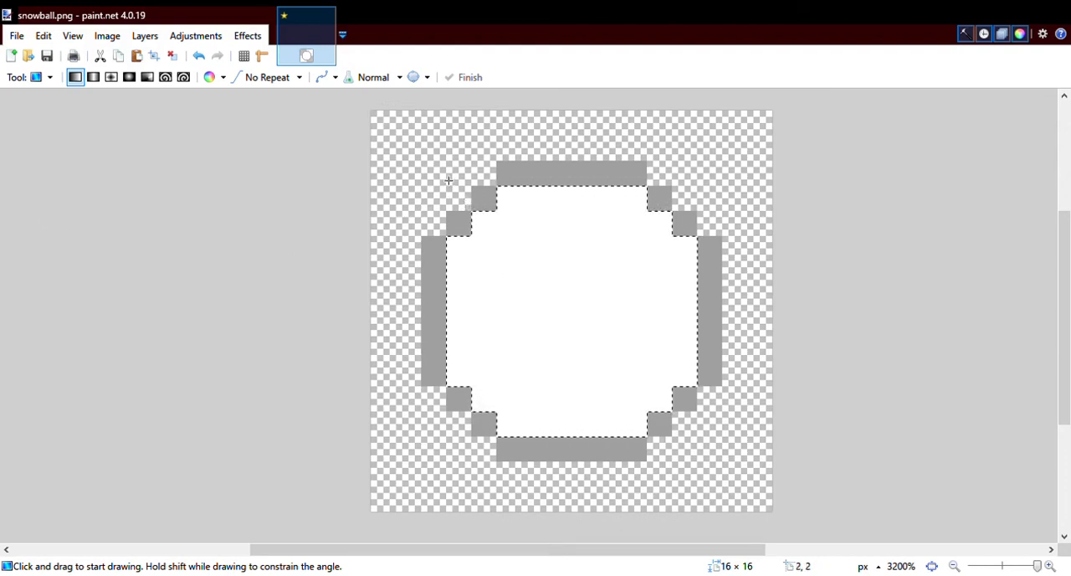
pyautogui.moveTo(429, 162); pyautogui.dragTo(932, 519)
pyautogui.scroll(2, 652, 408)
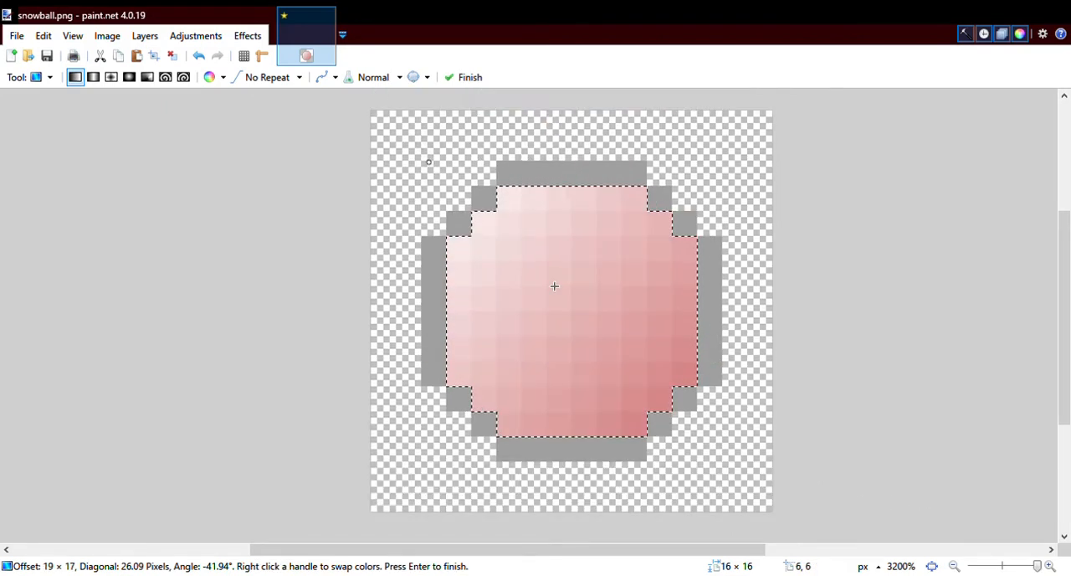
pyautogui.scroll(-1, 555, 287)
pyautogui.scroll(1, 554, 287)
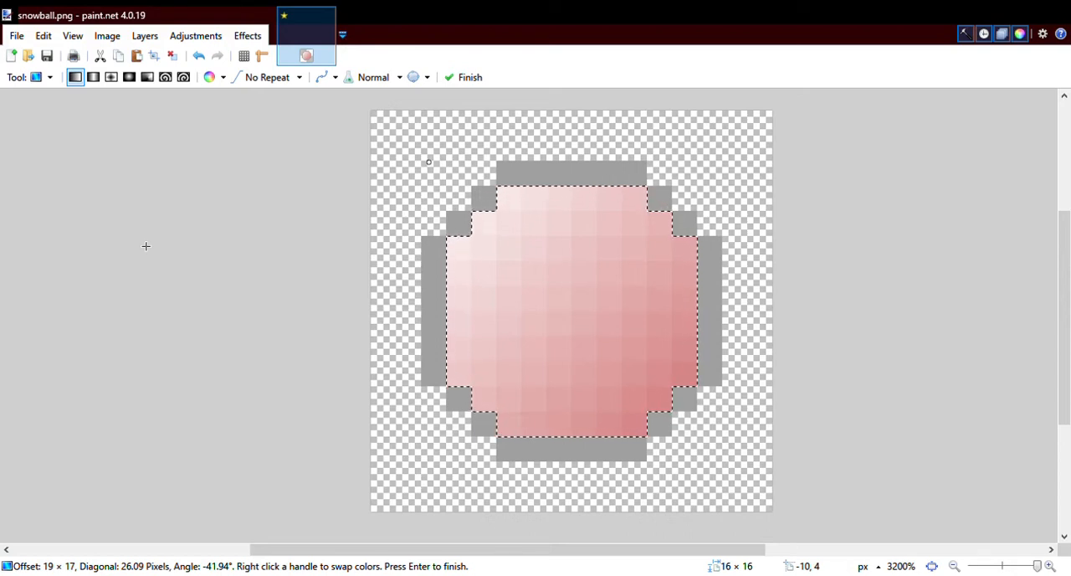
pyautogui.press('p')
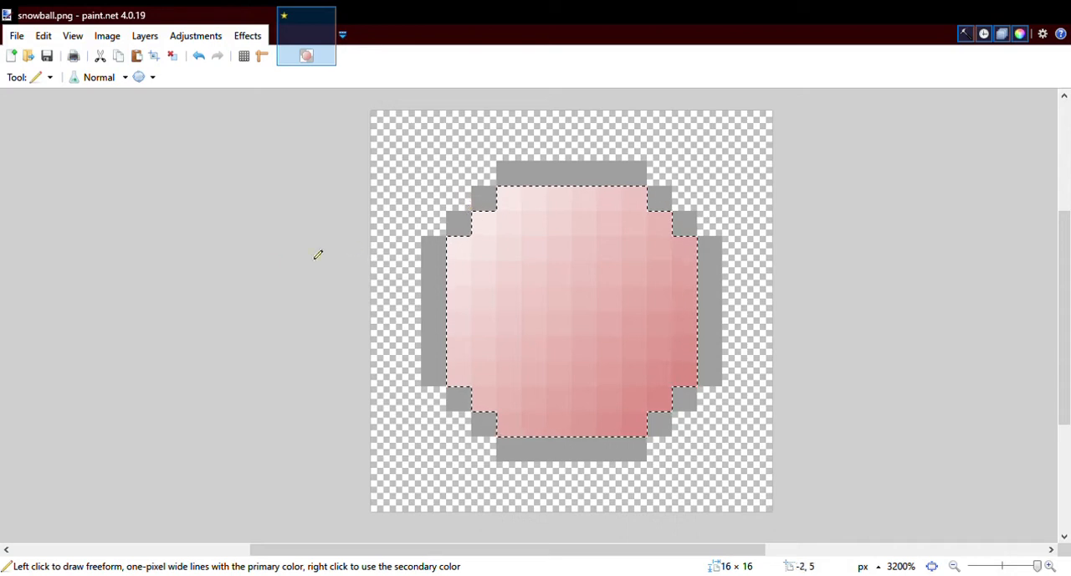
pyautogui.hotkey('ctrl', 'd')
# - Draw grey Pencil pixels outside the snowball's two upper corners, extending the right one diagonally to the canvas edge
pyautogui.click(458, 197)
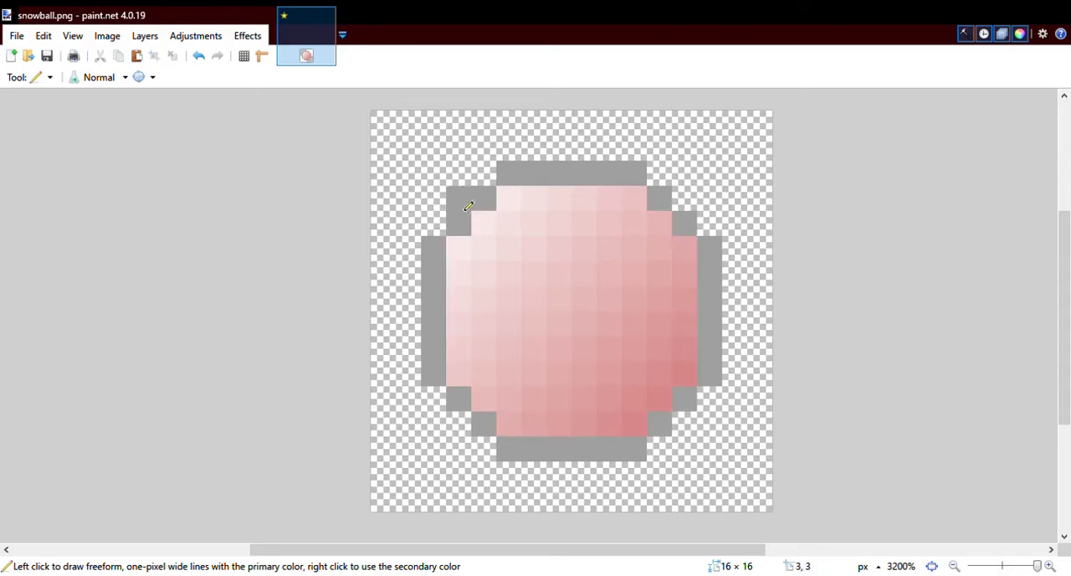
pyautogui.click(434, 172)
pyautogui.click(685, 199)
pyautogui.moveTo(694, 215); pyautogui.dragTo(760, 147)
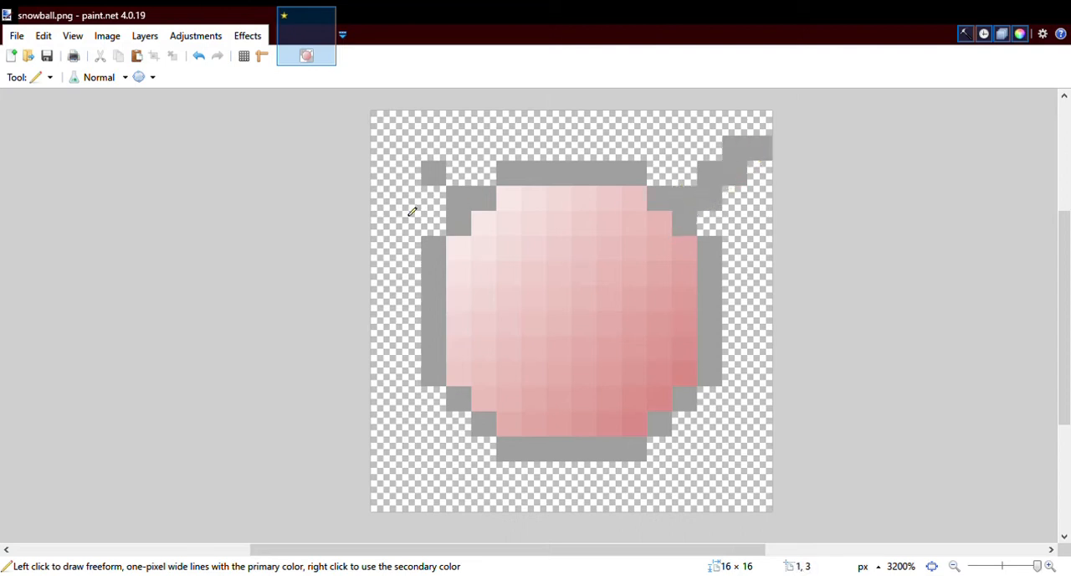
# - Undo the grey Pencil strokes around the snowball's upper corners
pyautogui.click(205, 58)
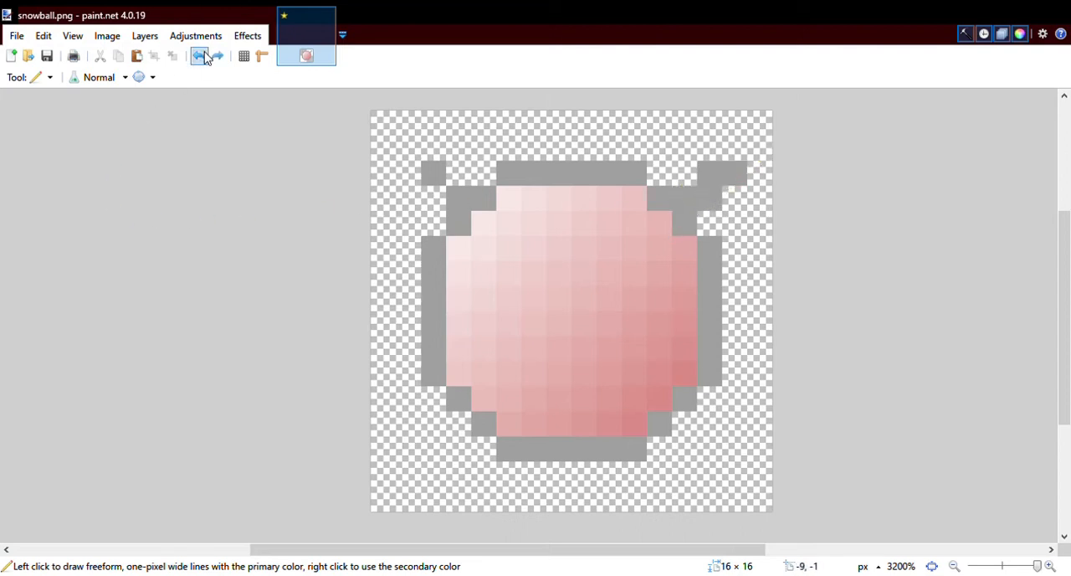
pyautogui.click(205, 58)
pyautogui.click(205, 58)
pyautogui.click(205, 58)
pyautogui.click(205, 58)
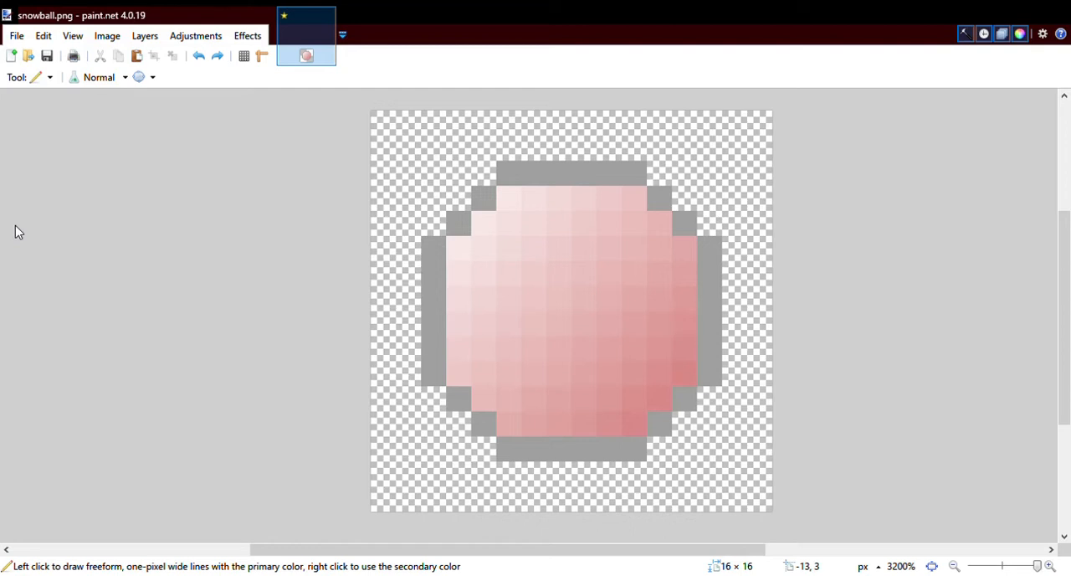
# - Paint a grey smiley face with two eyes and a curved mouth on the snowball, using the Paintbrush at width 1
pyautogui.press('b')
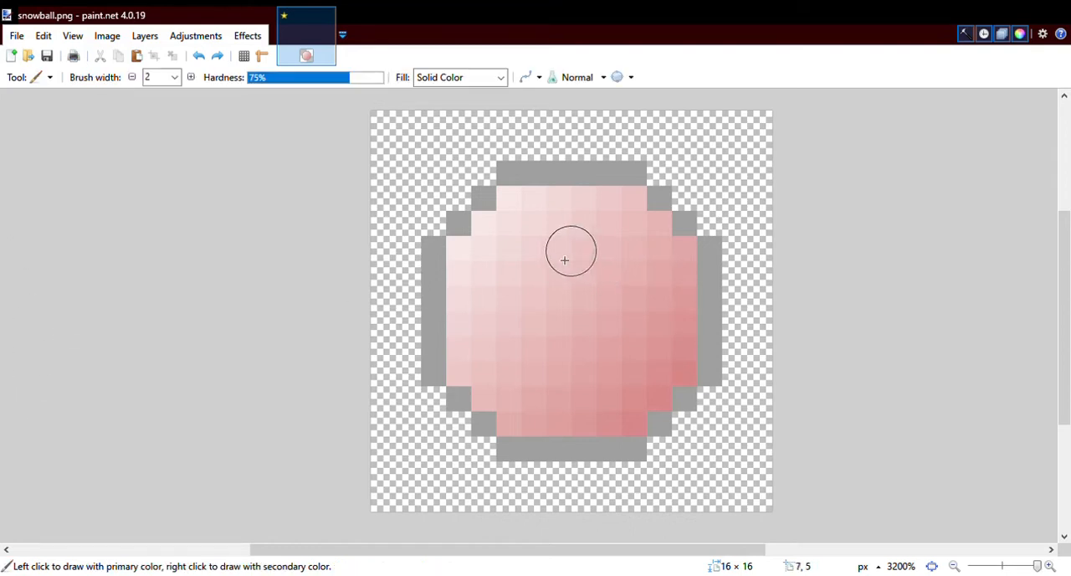
pyautogui.click(167, 78)
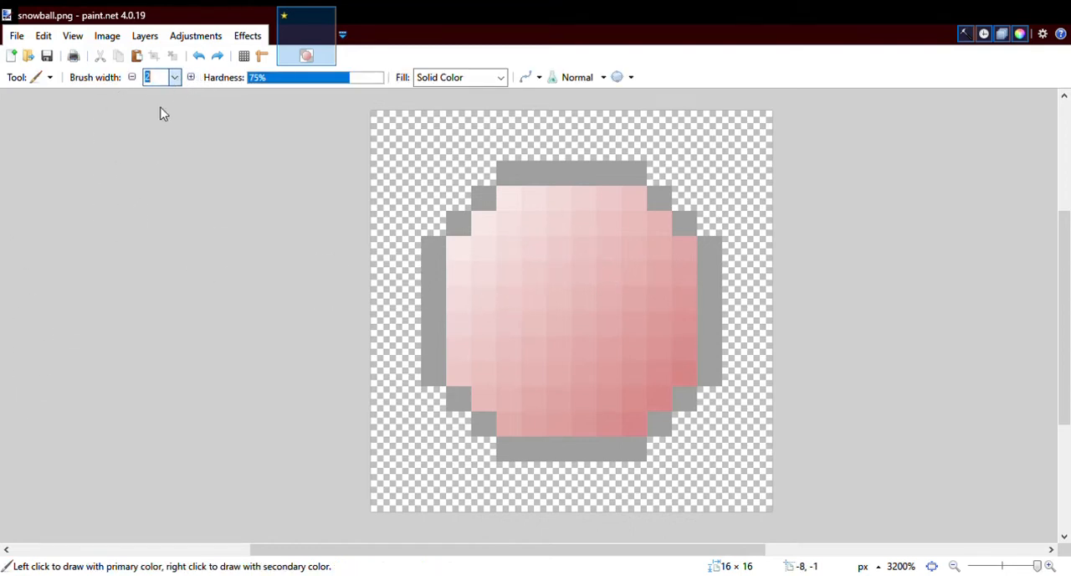
pyautogui.write('1')
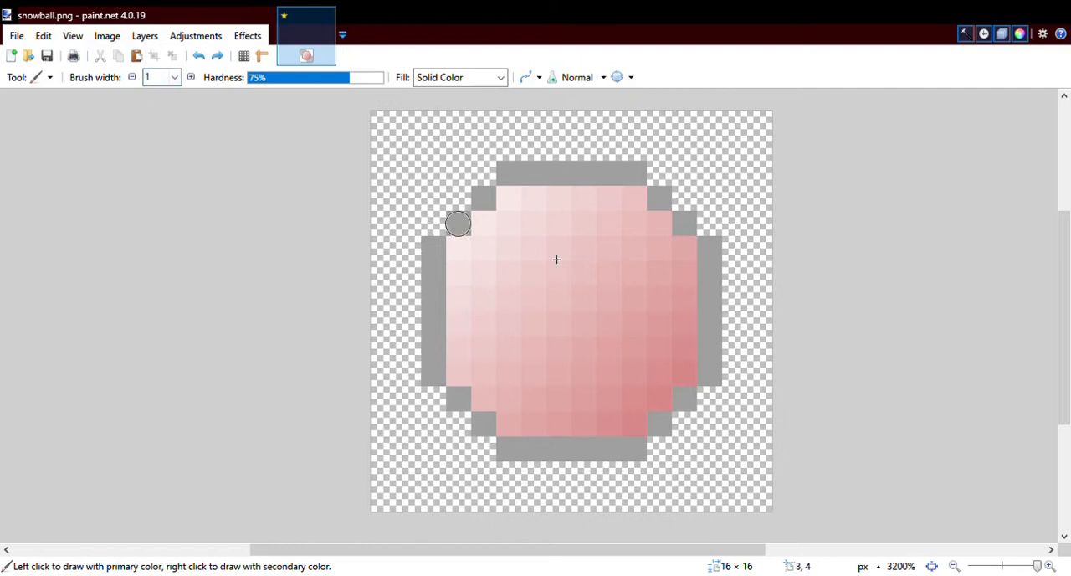
pyautogui.moveTo(518, 211); pyautogui.dragTo(510, 231)
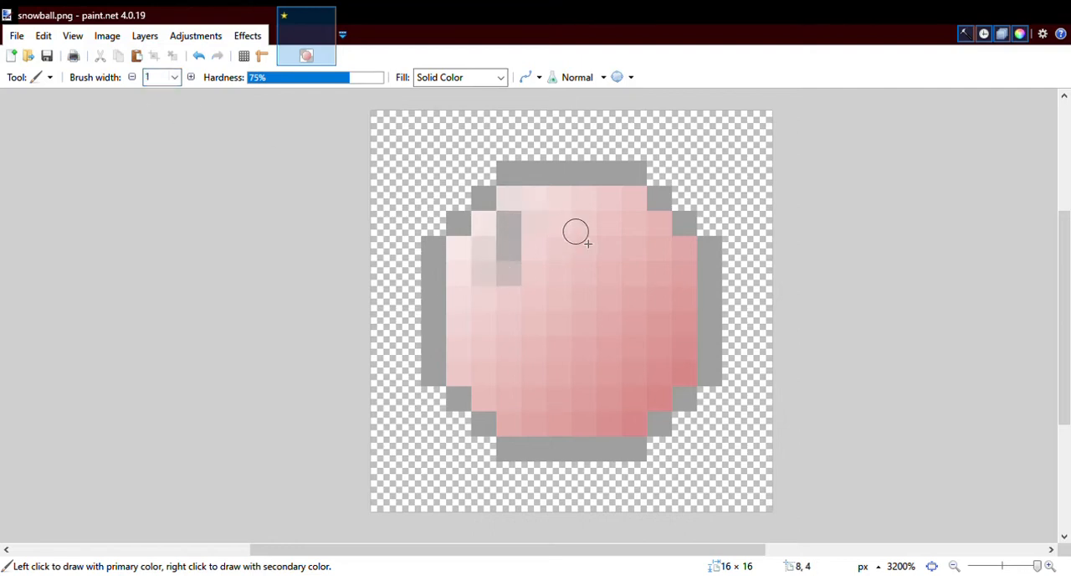
pyautogui.moveTo(576, 230); pyautogui.dragTo(591, 266)
pyautogui.moveTo(493, 330)
pyautogui.mouseDown()
pyautogui.moveTo(506, 366)
pyautogui.moveTo(576, 410)
pyautogui.moveTo(646, 384)
pyautogui.moveTo(675, 323)
pyautogui.mouseUp()
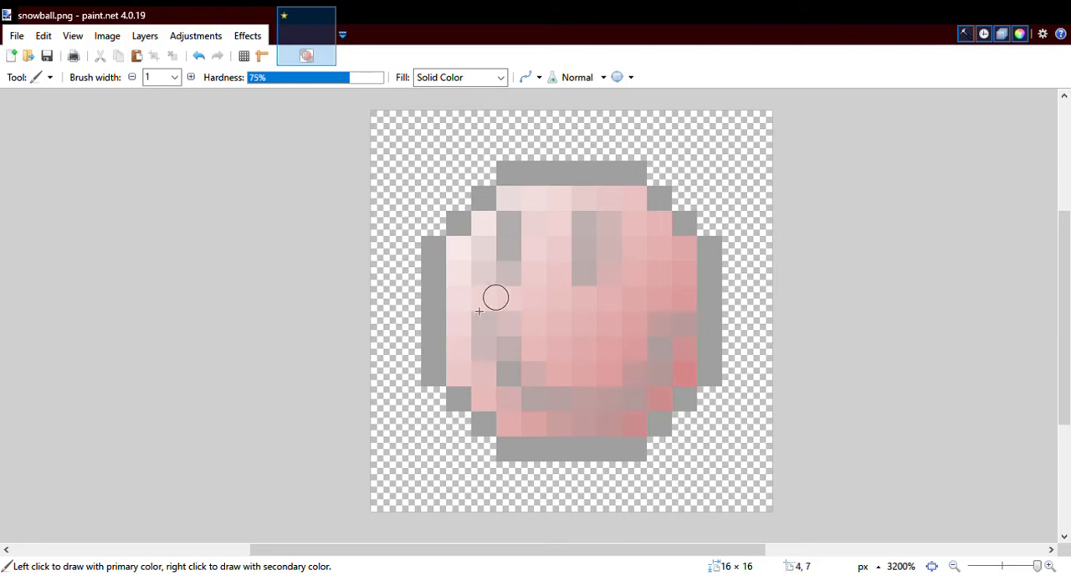
# - Undo the painted eyes and mouth on the snowball
pyautogui.click(199, 57)
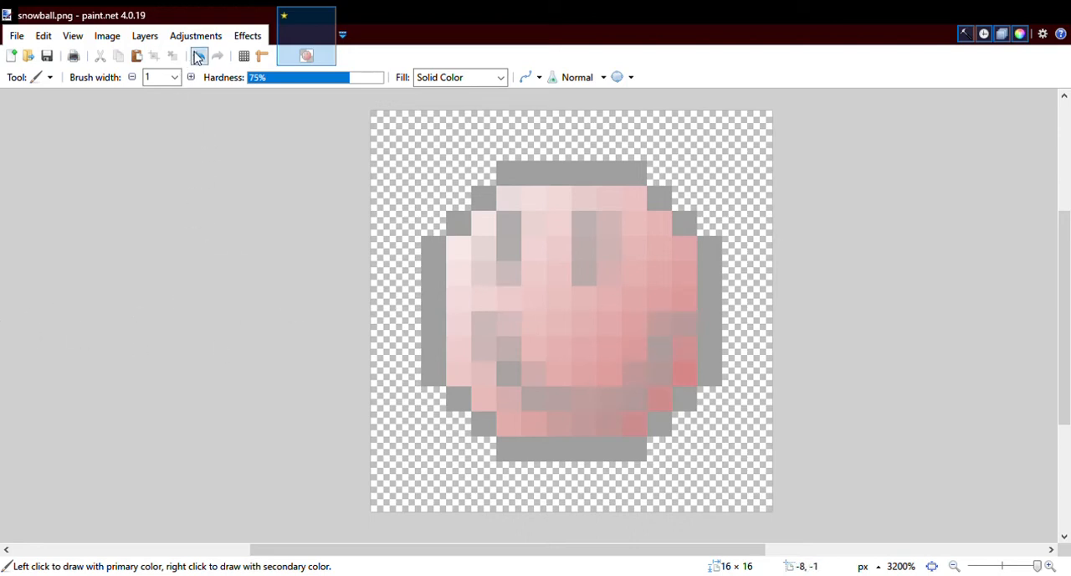
pyautogui.click(199, 57)
pyautogui.click(201, 59)
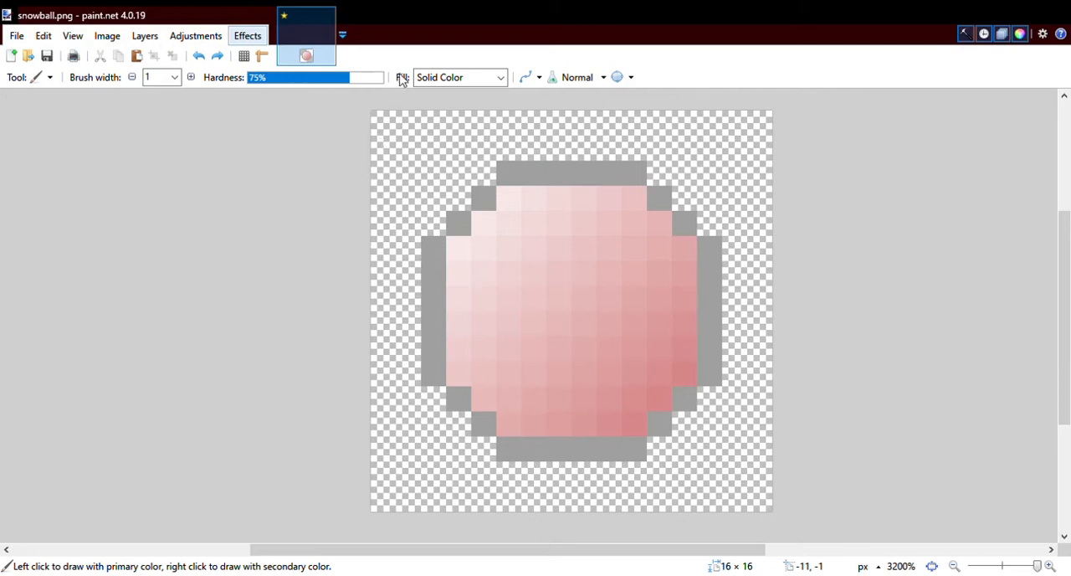
# - Try out distortion and blur effects on the snowball texture and compare them with the original
pyautogui.hotkey('ctrl', 'f')
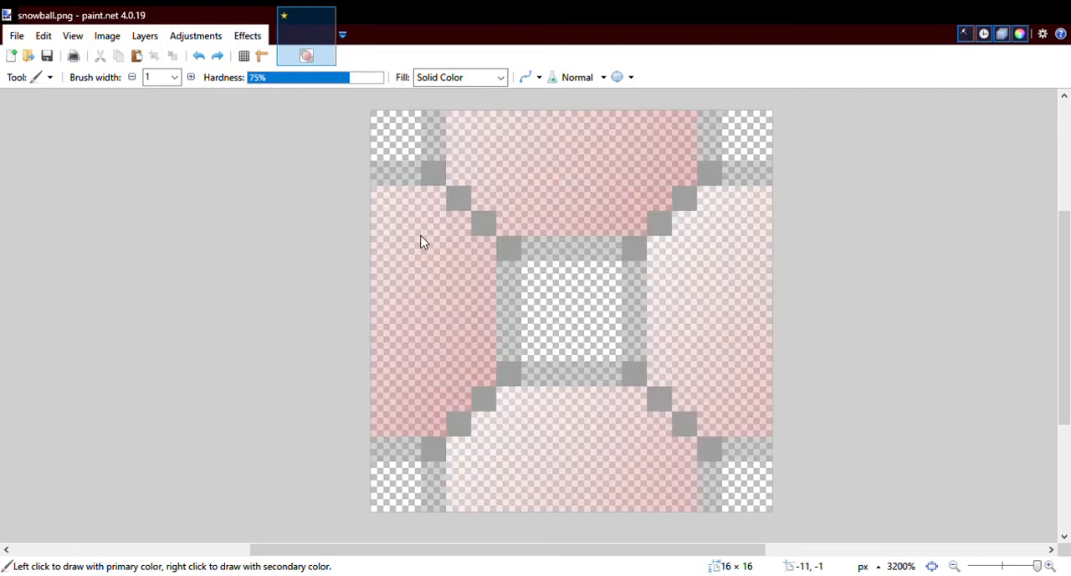
pyautogui.hotkey('ctrl', 'f')
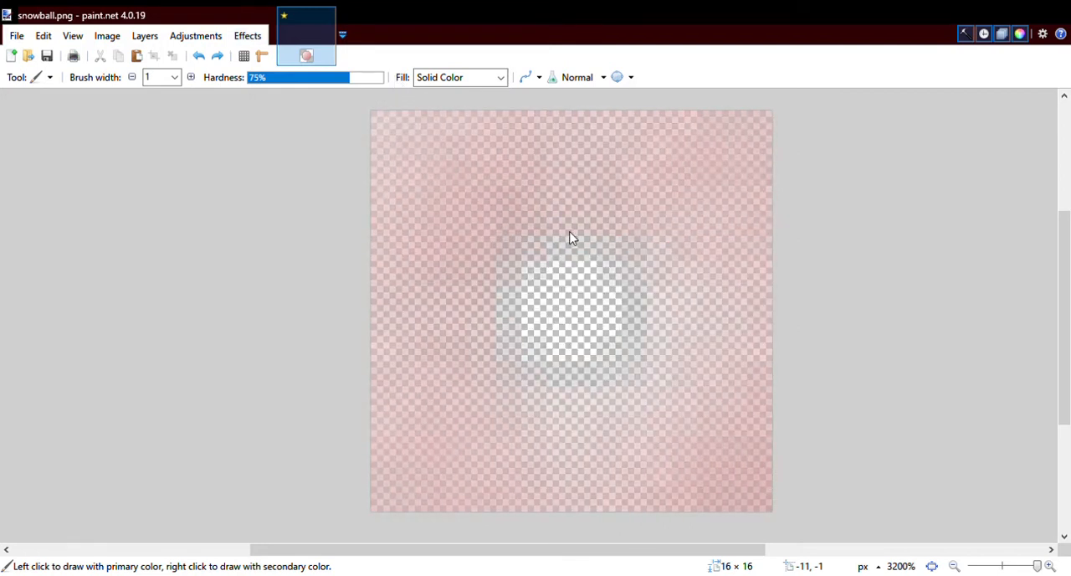
pyautogui.hotkey('ctrl', 'f')
pyautogui.hotkey('ctrl', 'f')
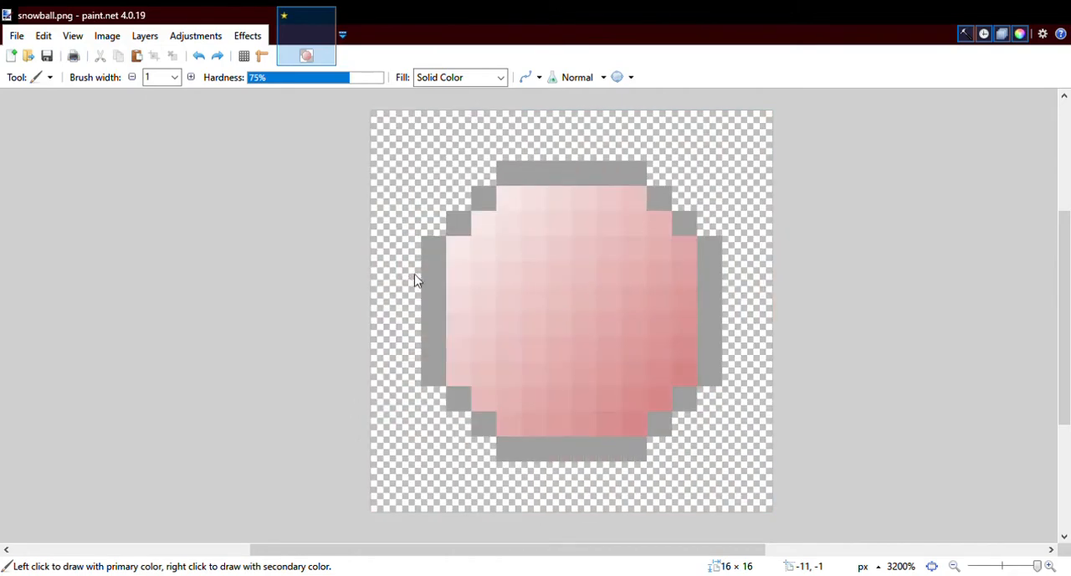
pyautogui.hotkey('ctrl', 'y')
pyautogui.hotkey('ctrl', 'z')
pyautogui.hotkey('ctrl', 'y')
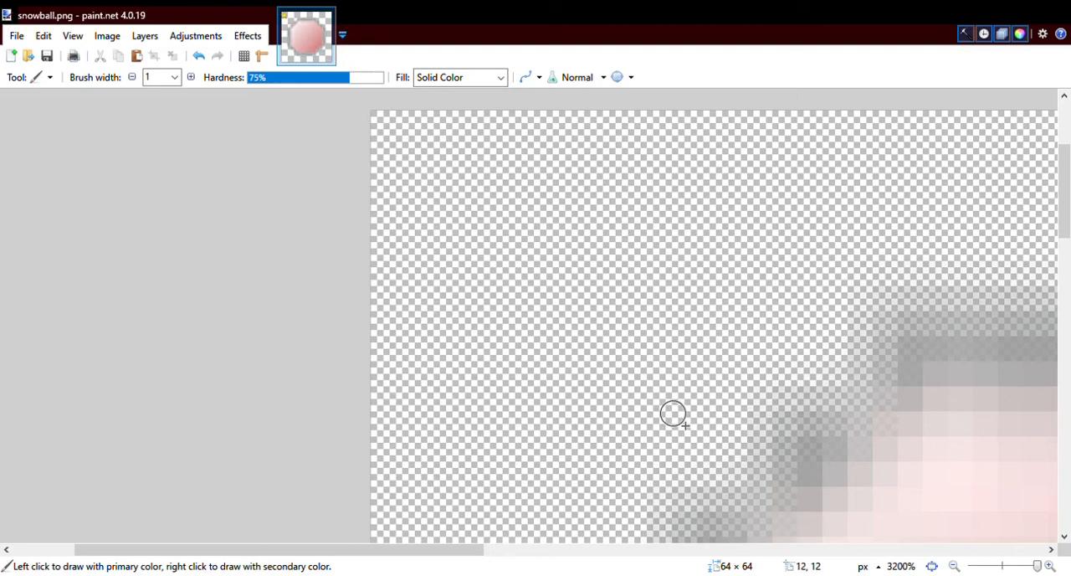
# - Examine the smoothed outline and shading of the enlarged 64 × 64 snowball up close
pyautogui.scroll(-10, 673, 413)
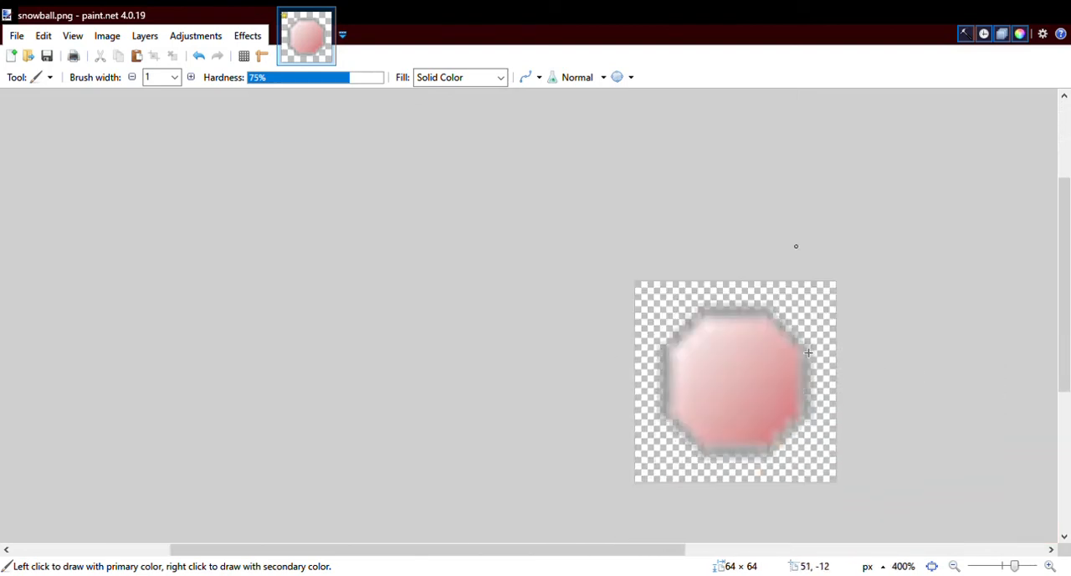
pyautogui.scroll(-2, 808, 352)
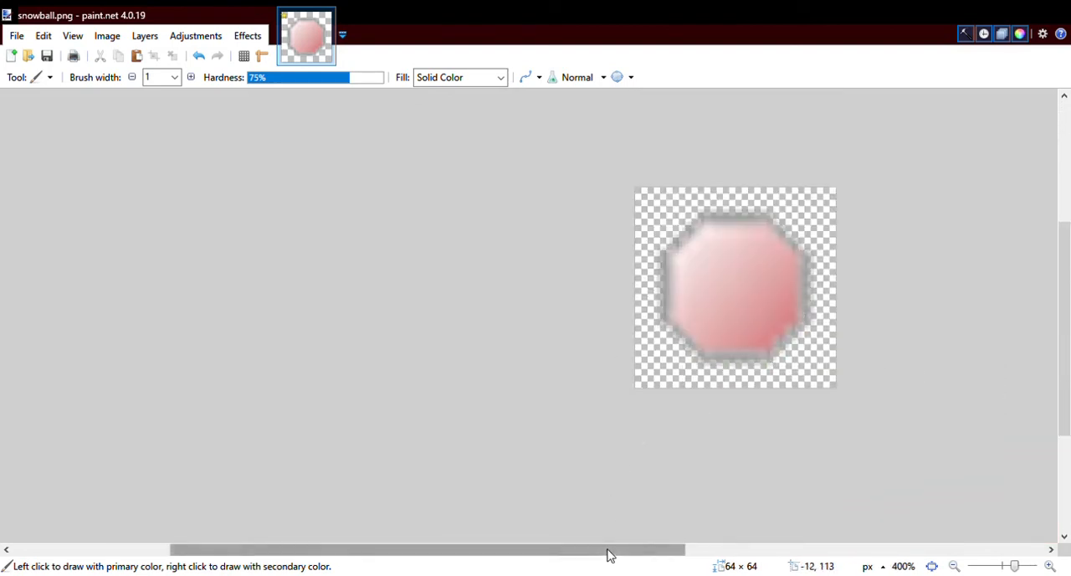
pyautogui.moveTo(609, 556); pyautogui.dragTo(668, 554)
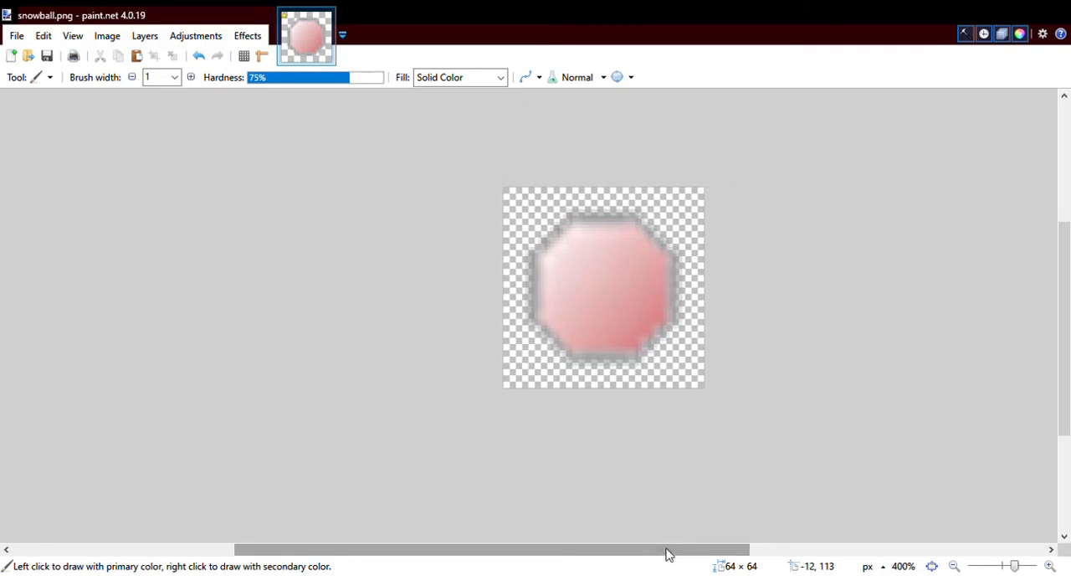
pyautogui.scroll(4, 668, 554)
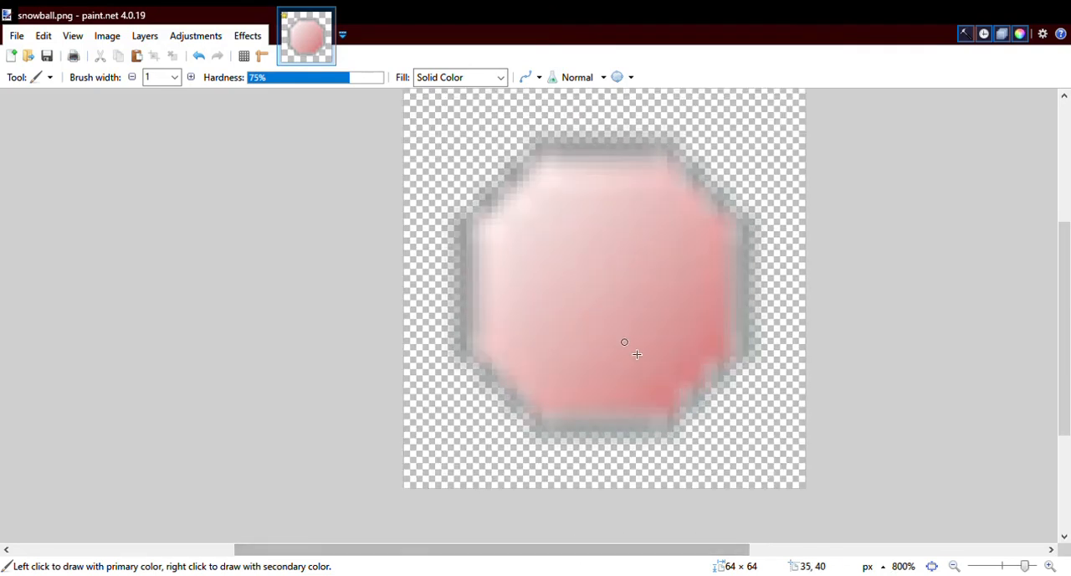
pyautogui.scroll(3, 636, 355)
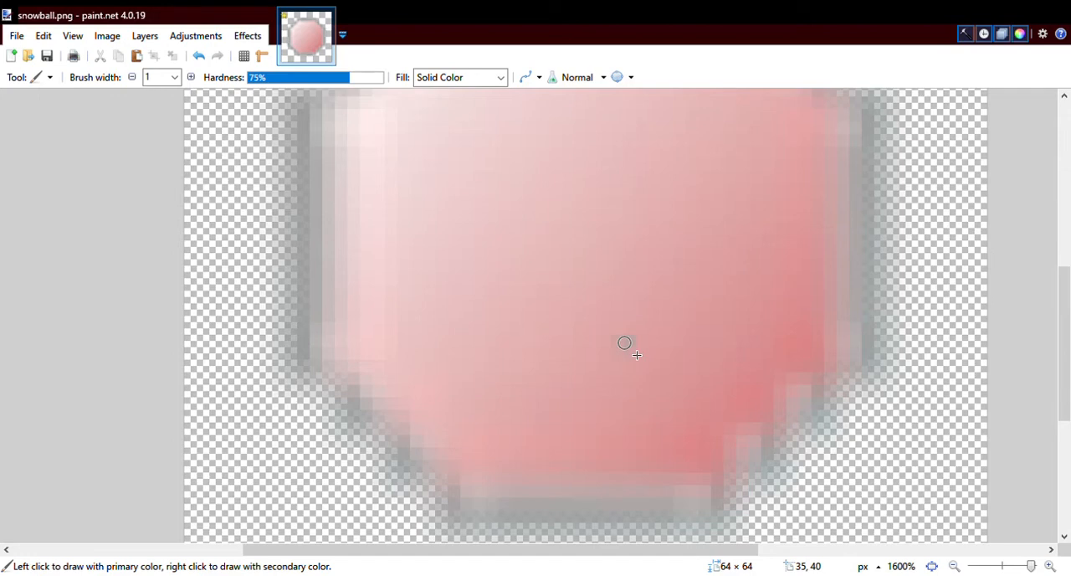
pyautogui.scroll(4, 485, 318)
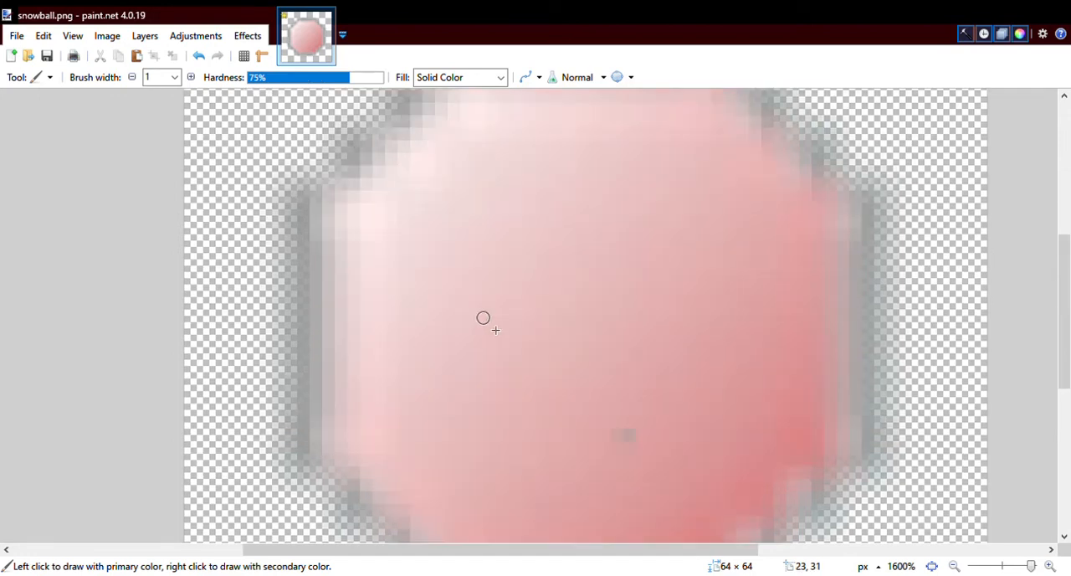
pyautogui.scroll(1, 483, 318)
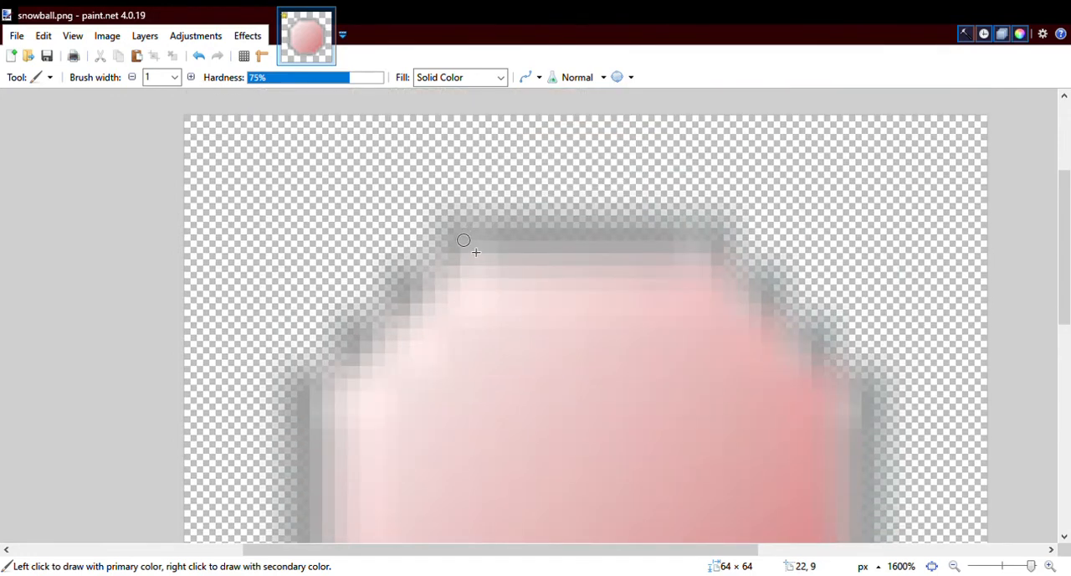
pyautogui.scroll(-5, 471, 243)
pyautogui.scroll(3, 469, 266)
pyautogui.scroll(-2, 469, 266)
pyautogui.scroll(1, 470, 266)
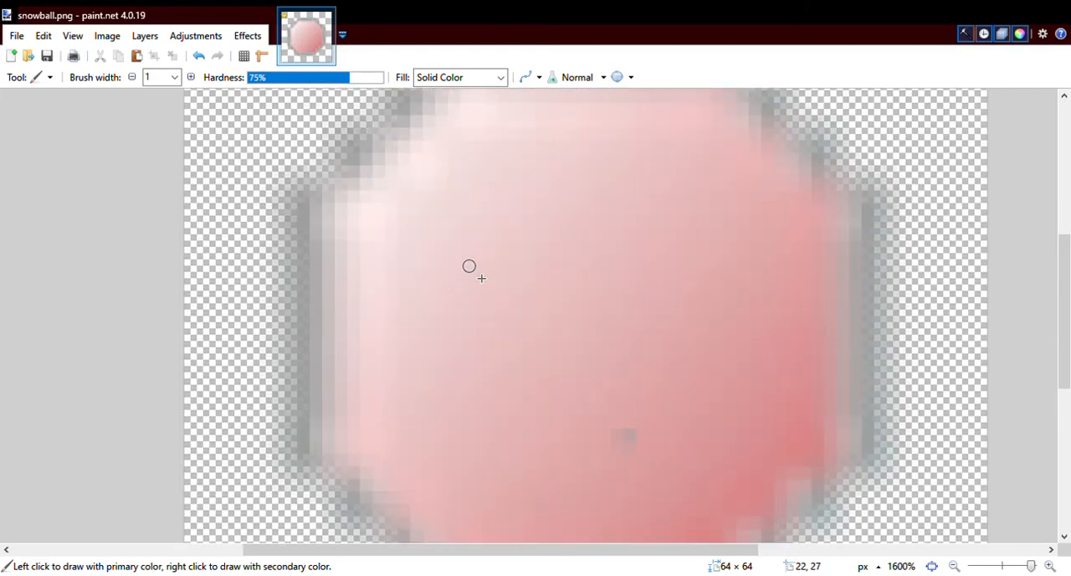
pyautogui.scroll(-1, 469, 266)
pyautogui.scroll(5, 470, 266)
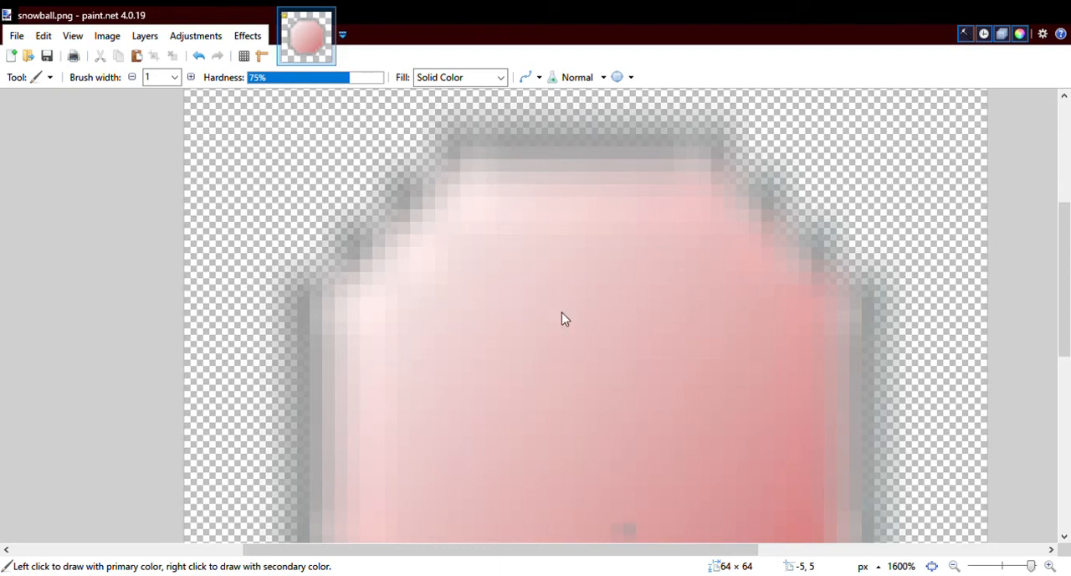
# - Resize the snowball image to 16 × 16 pixels
pyautogui.click(529, 438)
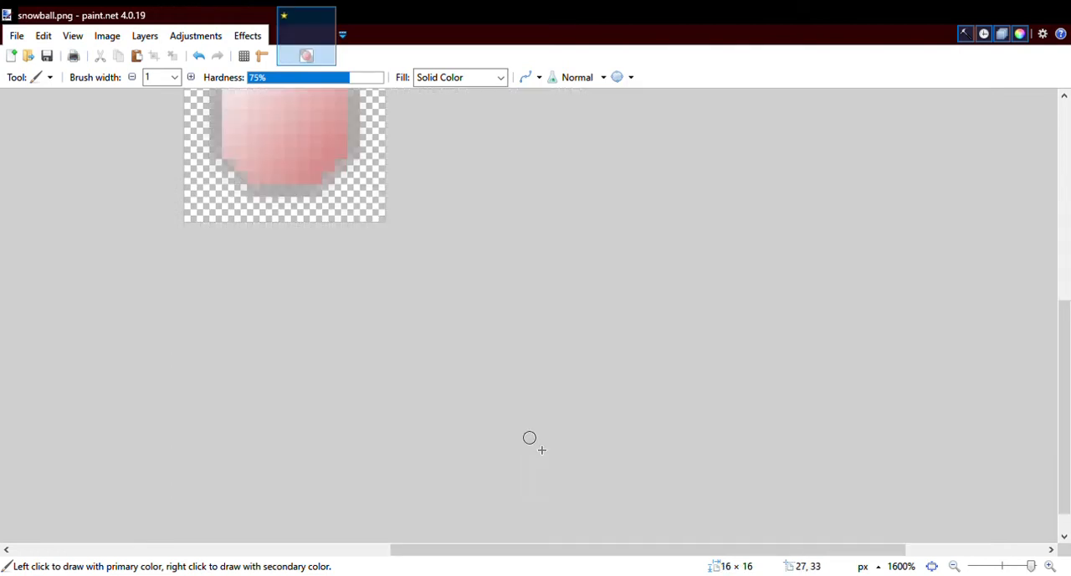
pyautogui.scroll(2, 329, 251)
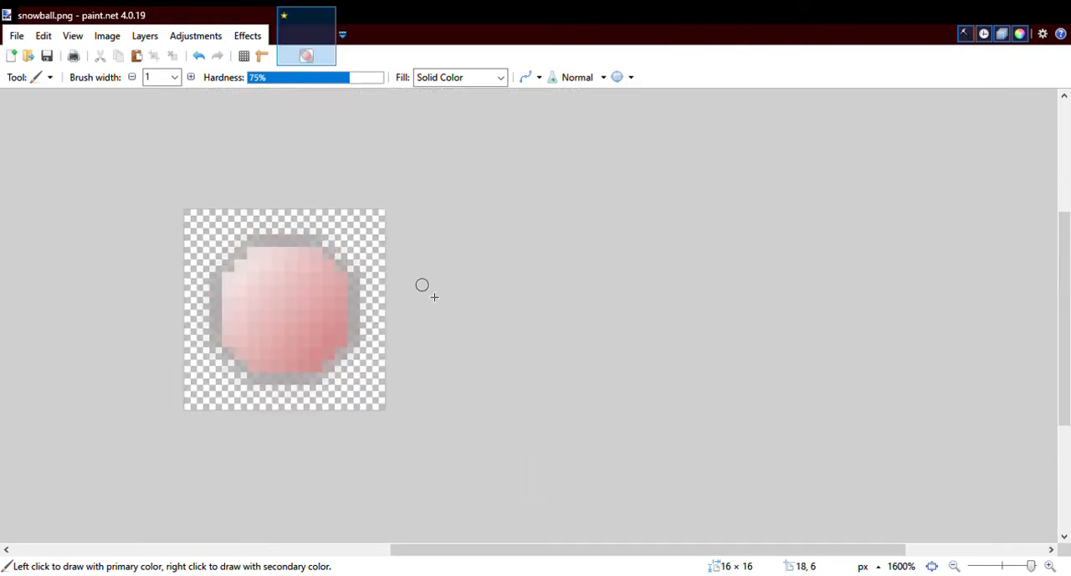
pyautogui.scroll(2, 421, 285)
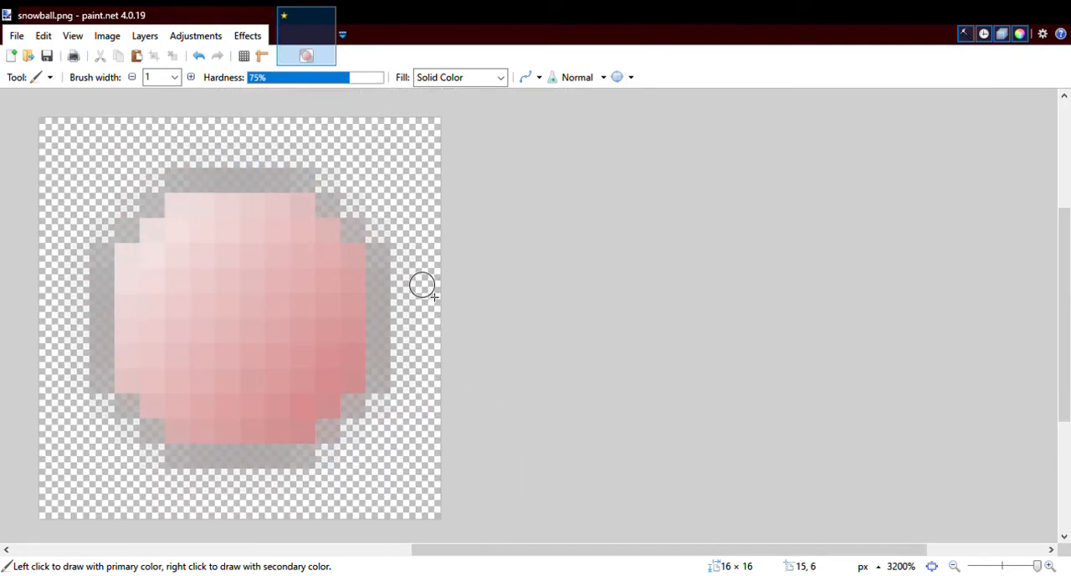
pyautogui.moveTo(615, 551); pyautogui.dragTo(493, 564)
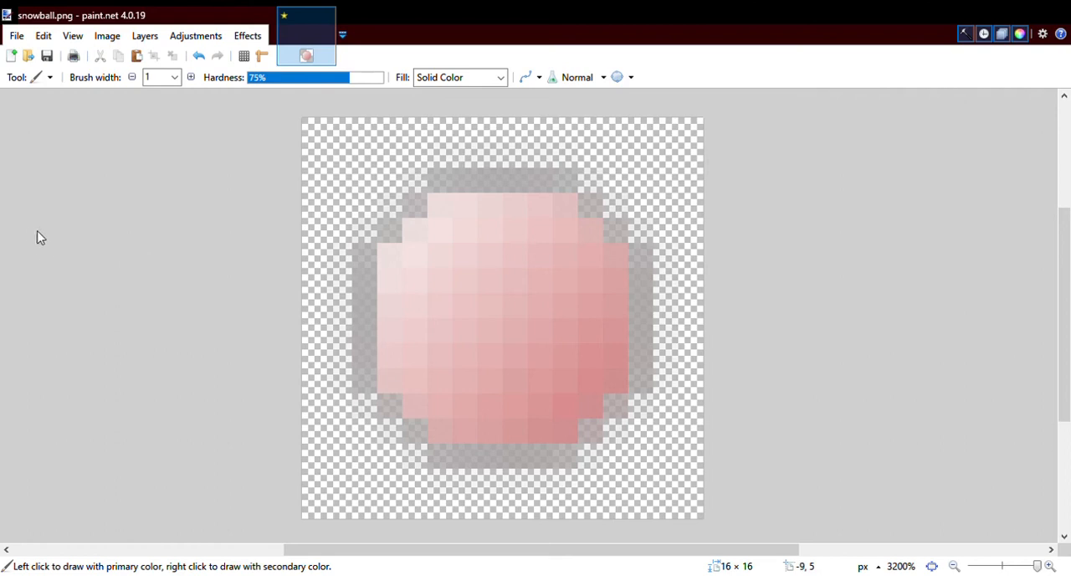
# - Redraw the top edge of the snowball's faded outline in solid grey with the Pencil tool
pyautogui.press('p')
pyautogui.click(451, 190)
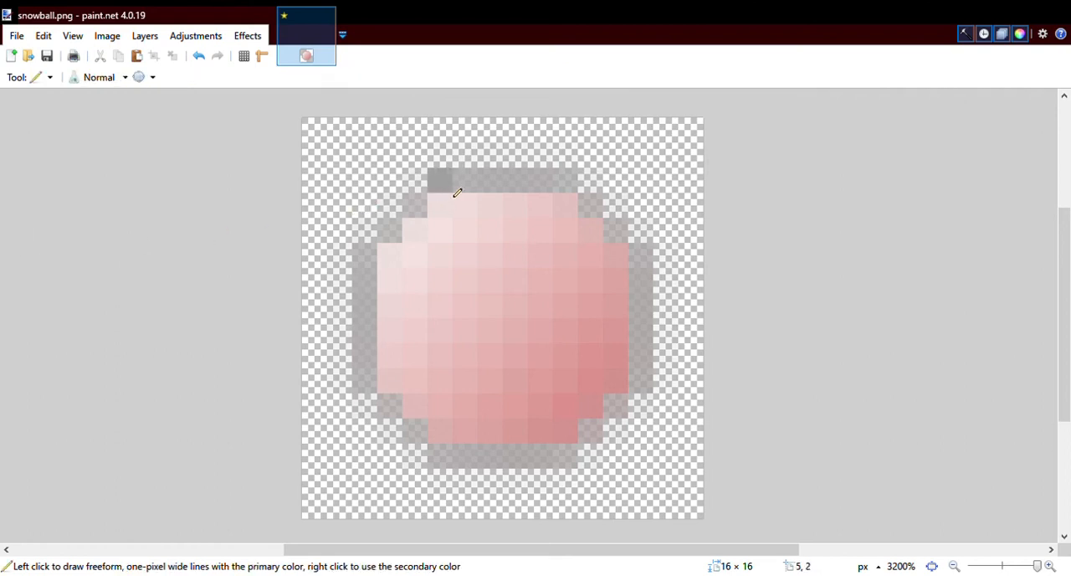
pyautogui.moveTo(458, 193); pyautogui.dragTo(573, 190)
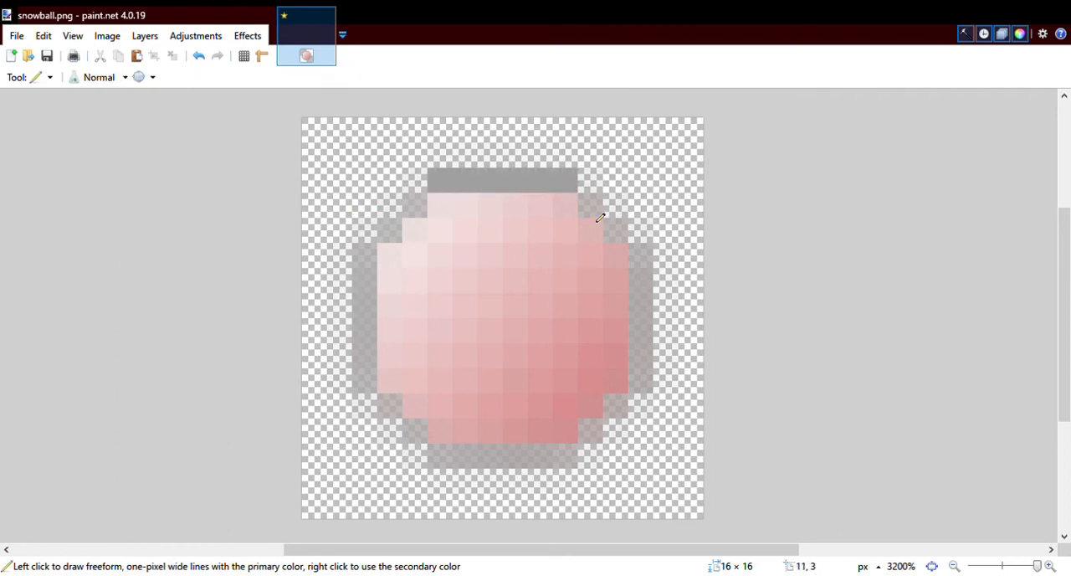
# - Redraw the right side and most of the bottom edge of the snowball's faded outline in solid grey, including the corner pixels between them
pyautogui.click(600, 217)
pyautogui.click(627, 239)
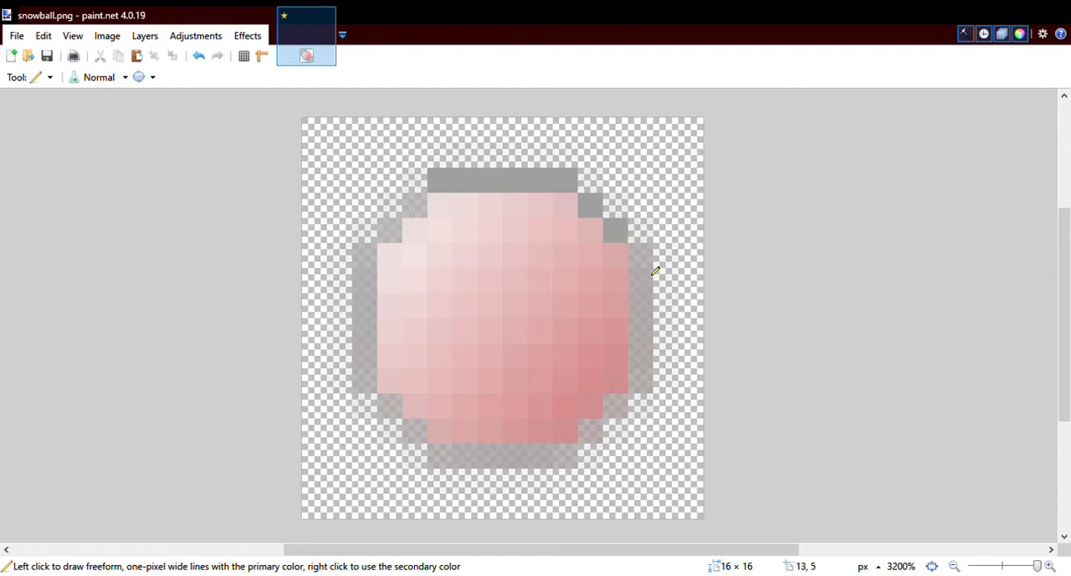
pyautogui.moveTo(658, 267); pyautogui.dragTo(654, 389)
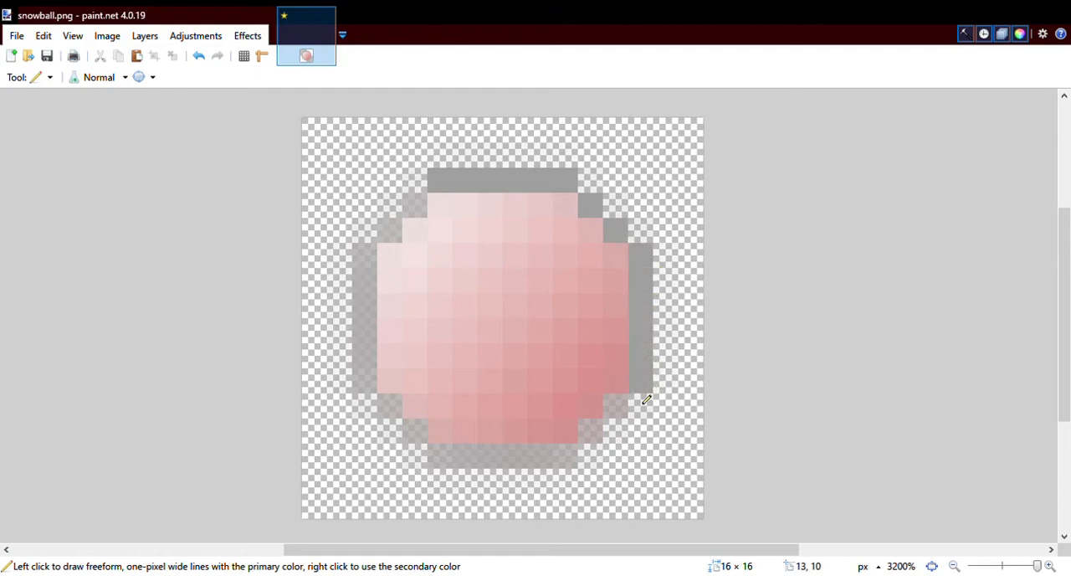
pyautogui.click(615, 406)
pyautogui.click(590, 431)
pyautogui.moveTo(574, 457); pyautogui.dragTo(475, 470)
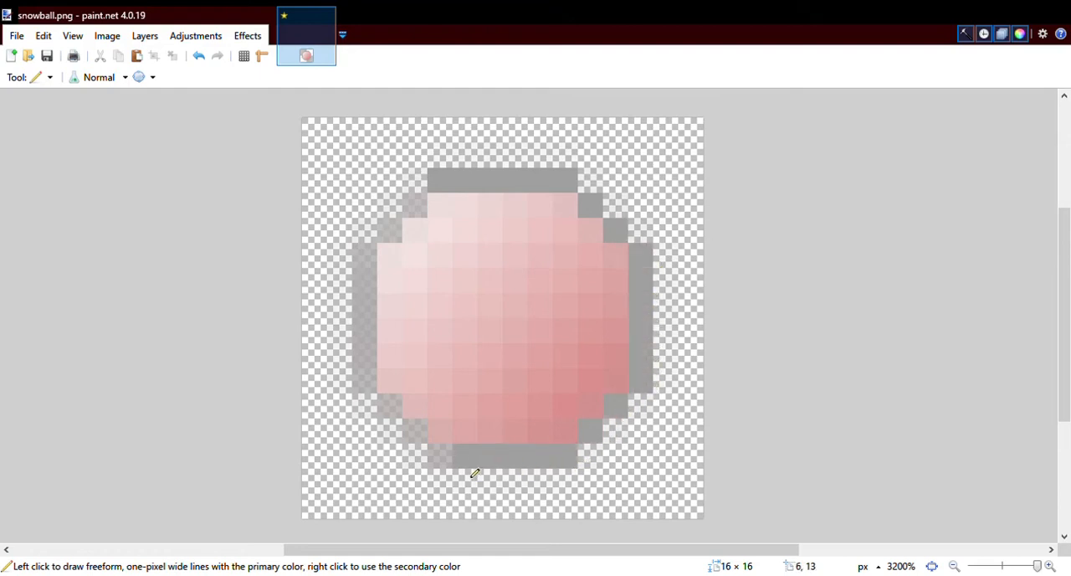
# - Complete the solid grey outline along the snowball's lower-left corner, left side and upper-left corner
pyautogui.click(440, 456)
pyautogui.click(415, 431)
pyautogui.click(390, 406)
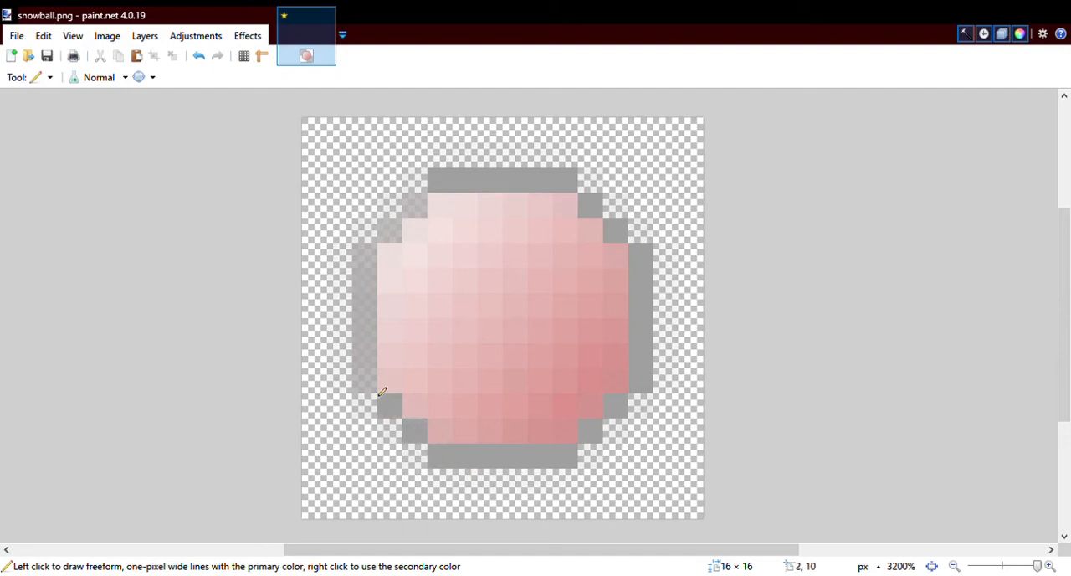
pyautogui.moveTo(382, 390)
pyautogui.mouseDown()
pyautogui.moveTo(370, 323)
pyautogui.moveTo(378, 271)
pyautogui.mouseUp()
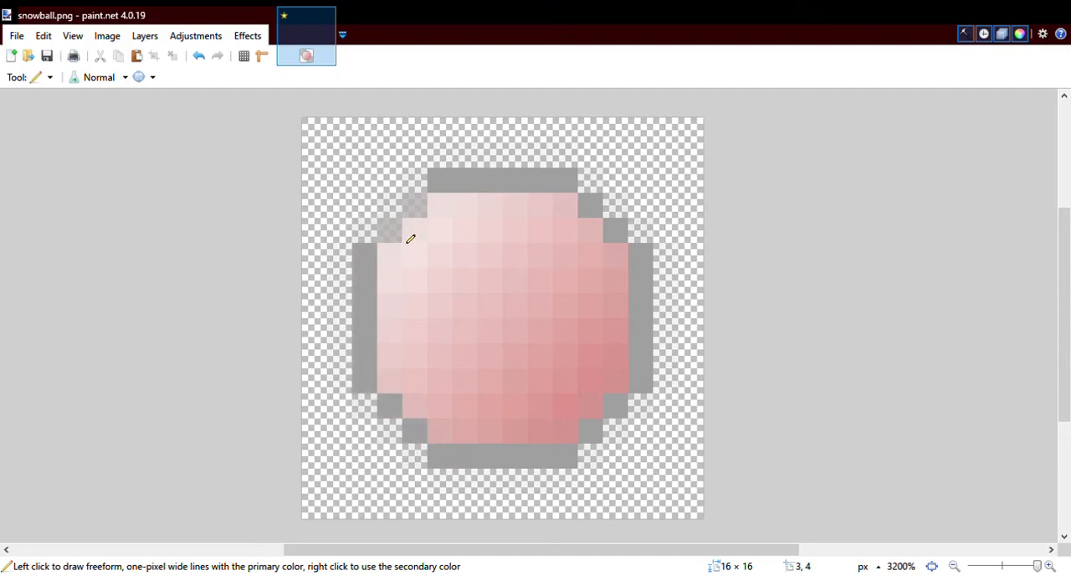
pyautogui.click(390, 231)
pyautogui.click(415, 207)
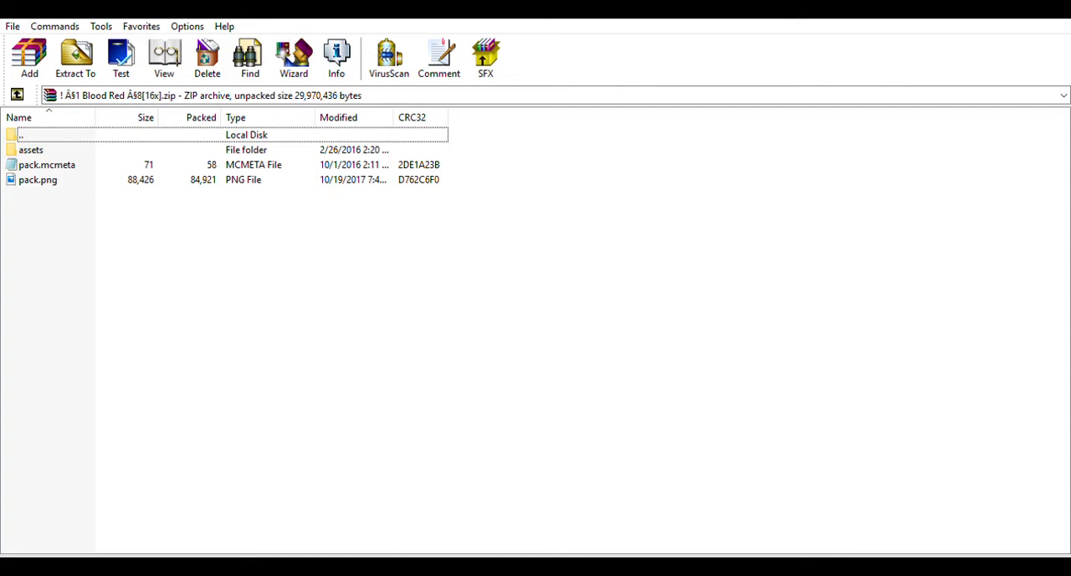
# - Open the assets\minecraft\textures\items folder inside the Blood Red [16x] resource pack archive in WinRAR
pyautogui.doubleClick(47, 145)
pyautogui.press('Down')
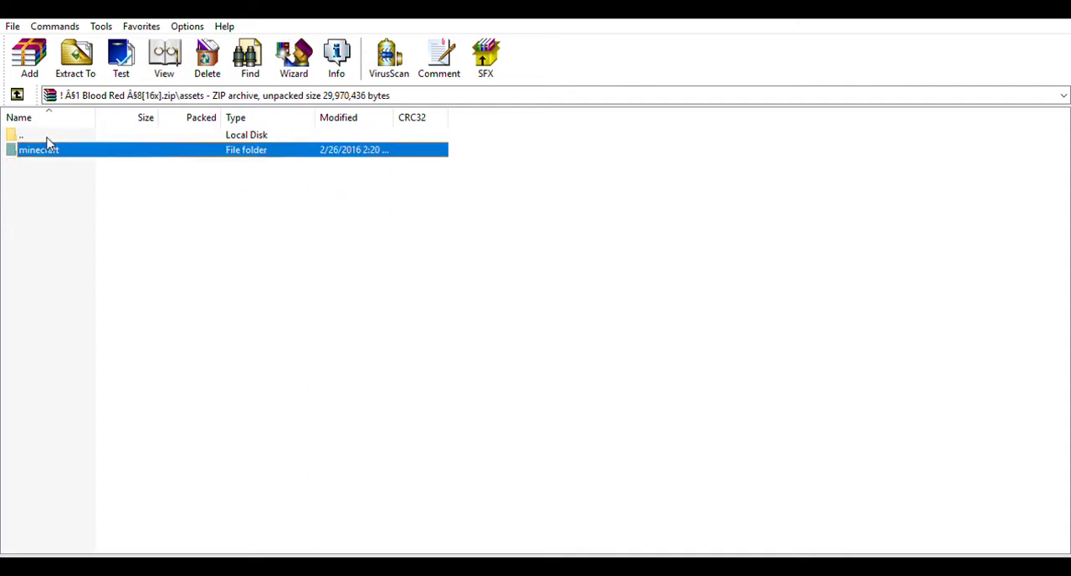
pyautogui.press('Return')
pyautogui.press('End')
pyautogui.press('Return')
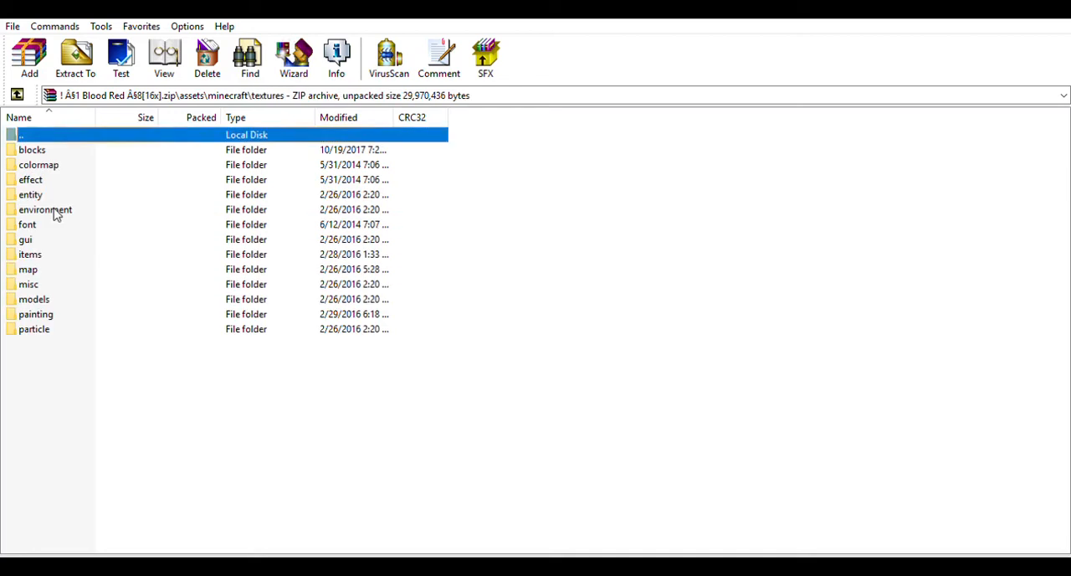
pyautogui.press('i')
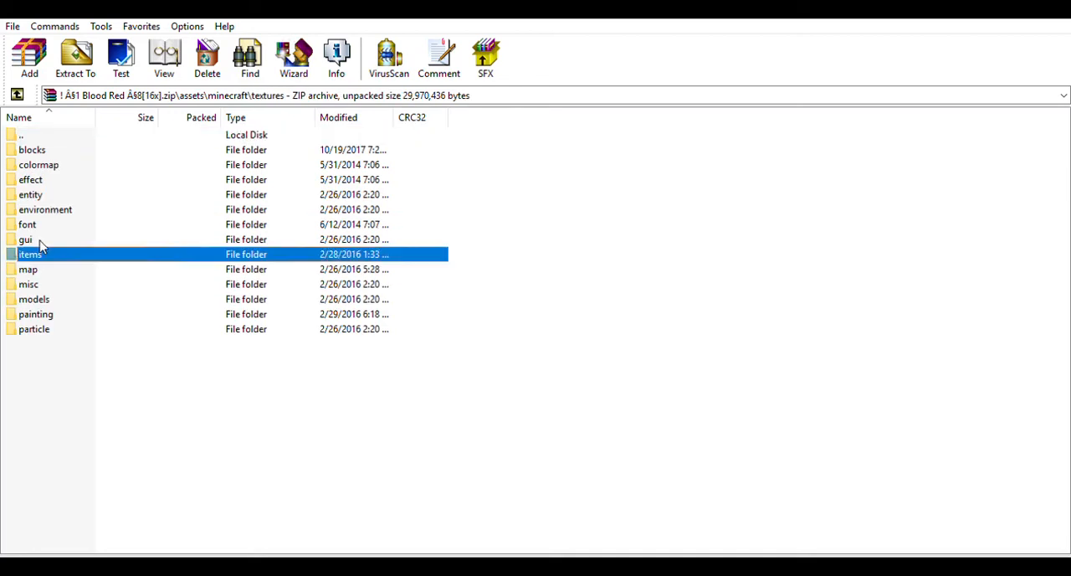
pyautogui.press('Return')
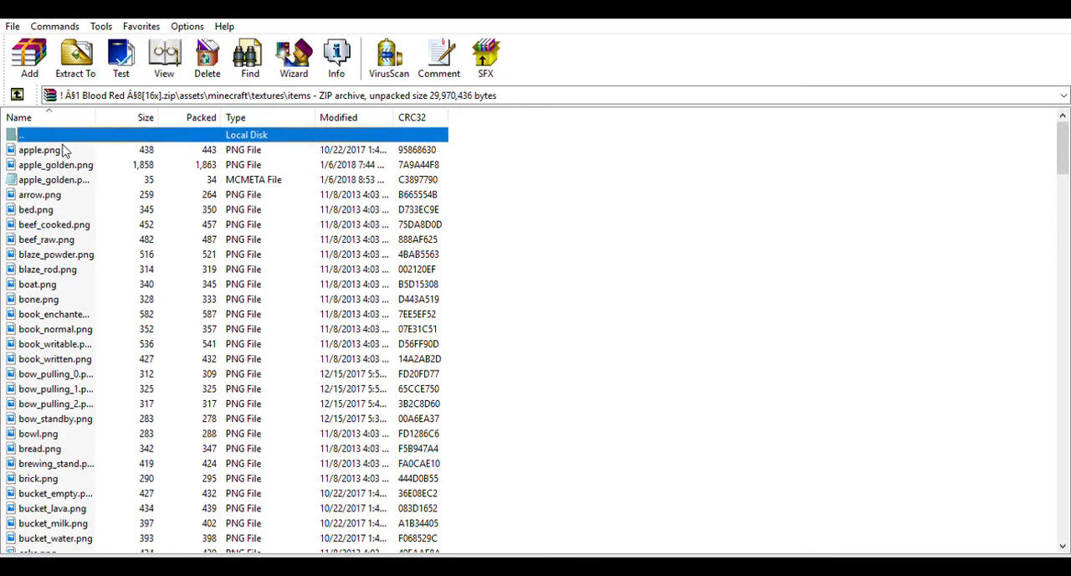
# - Add the retextured snowballl.png to the archive's items folder
pyautogui.scroll(-5, 66, 150)
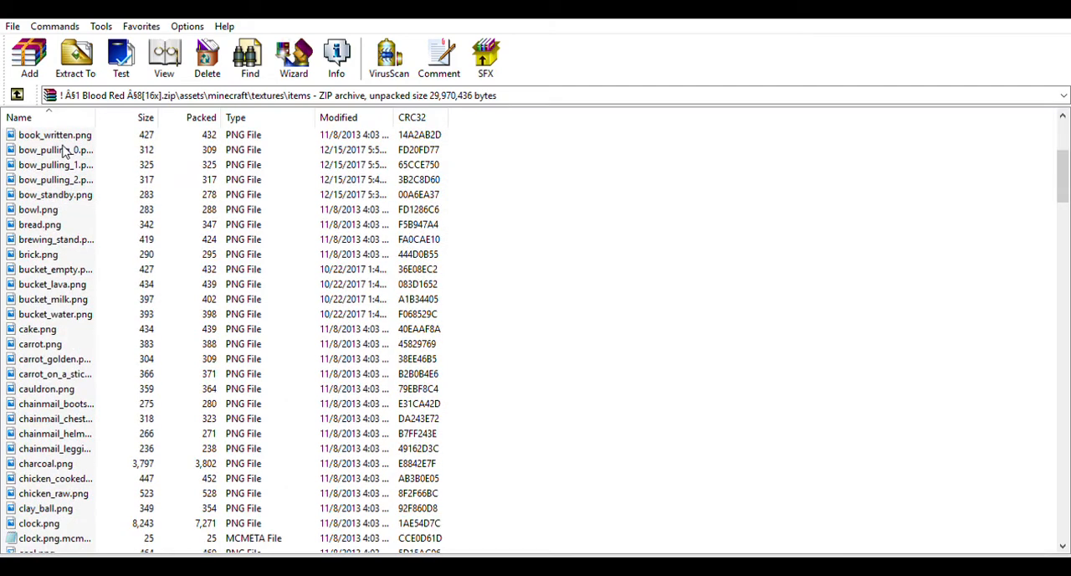
pyautogui.scroll(5, 667, 244)
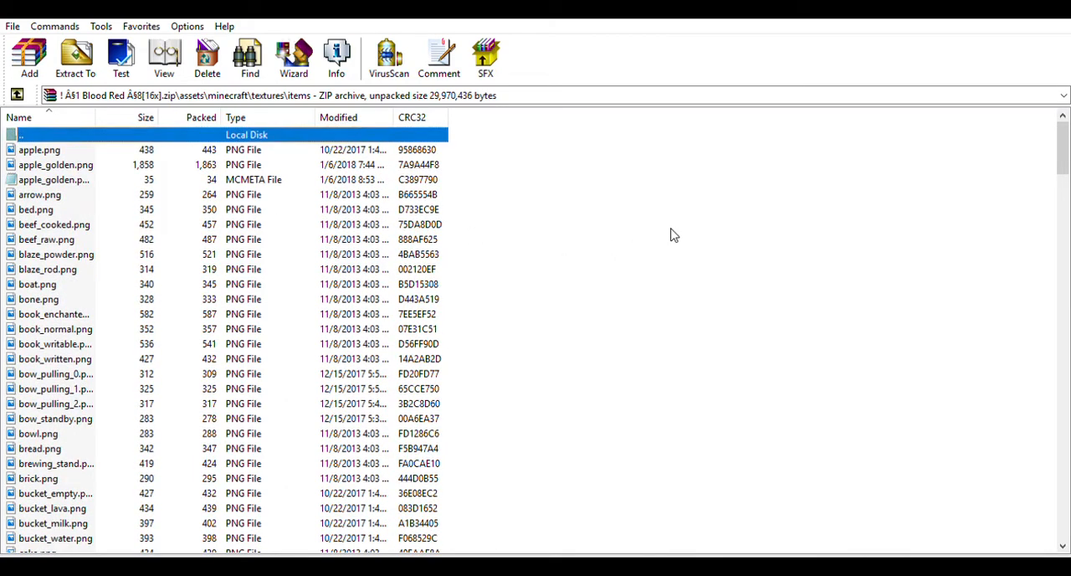
pyautogui.click(670, 235)
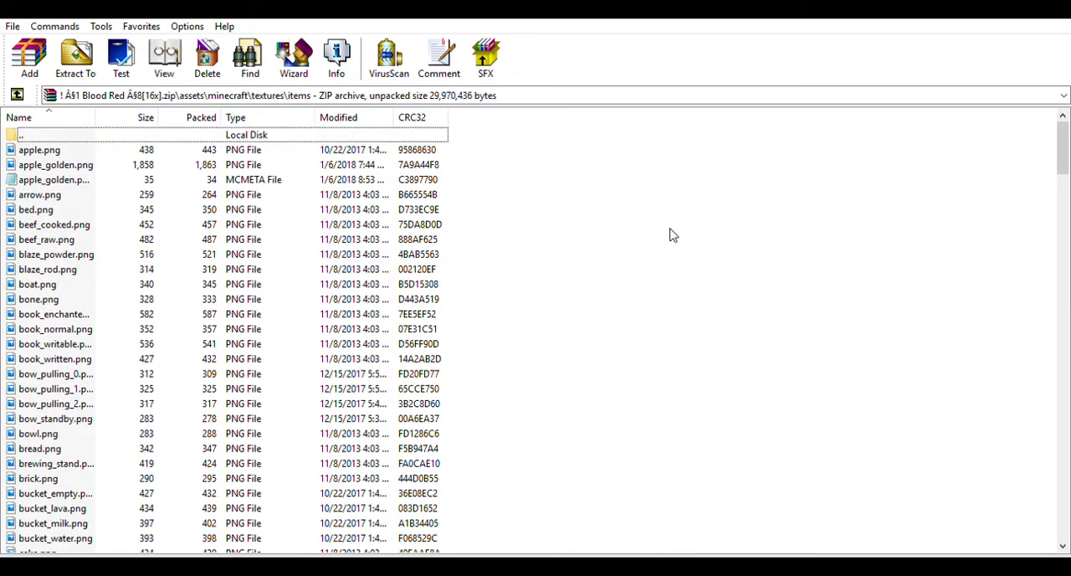
pyautogui.hotkey('alt', 'Tab')
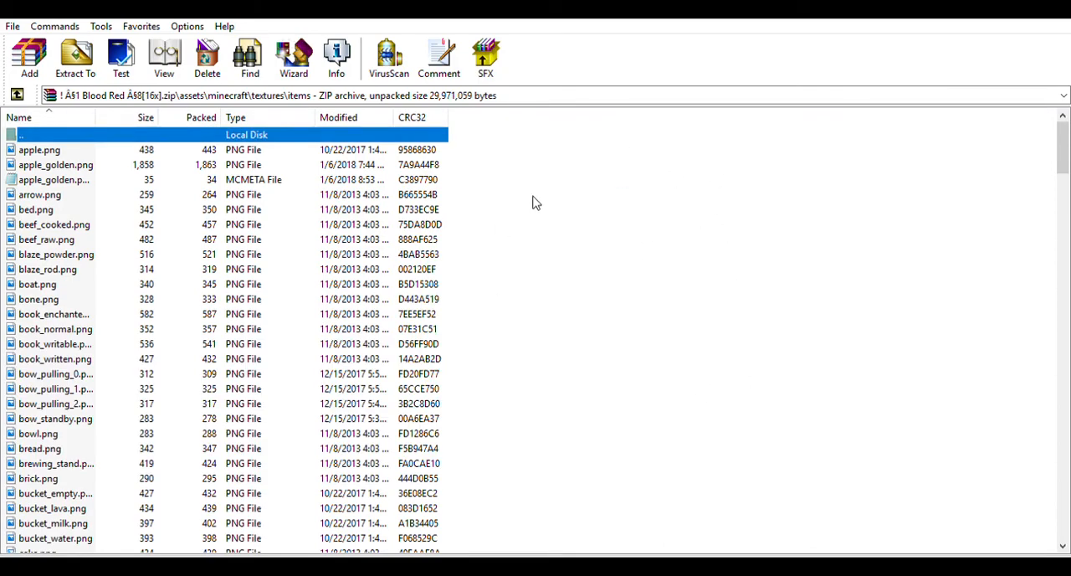
# - Locate the old snowball.png in the items folder and delete it from the archive
pyautogui.scroll(-20, 516, 203)
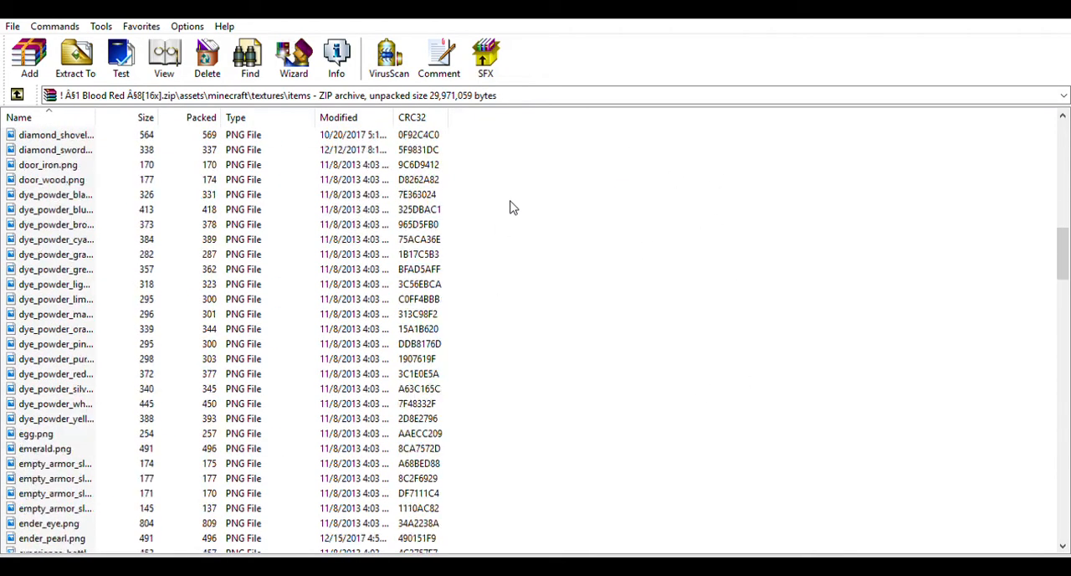
pyautogui.scroll(-20, 512, 208)
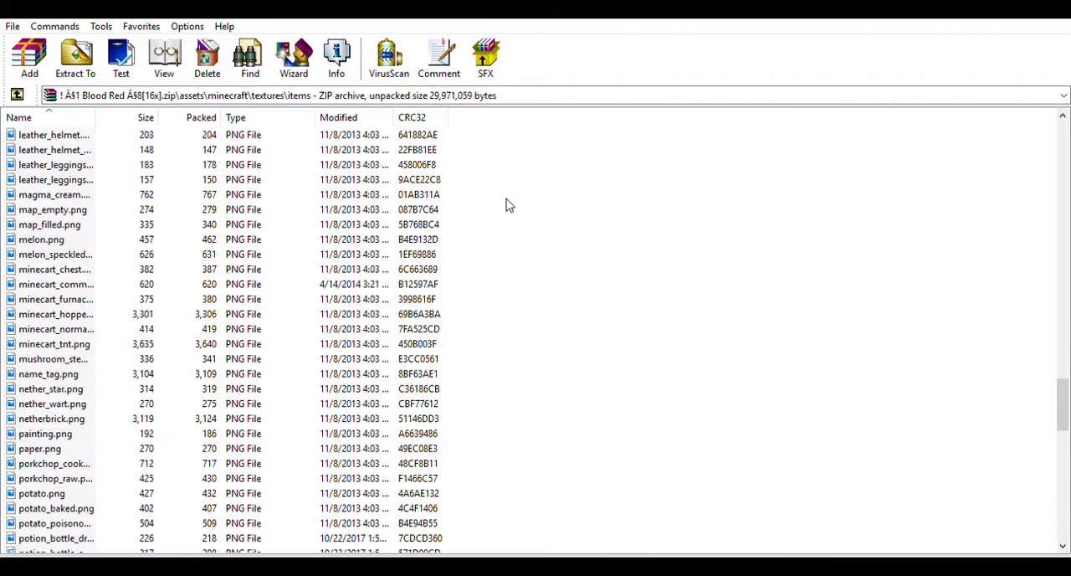
pyautogui.scroll(-7, 509, 205)
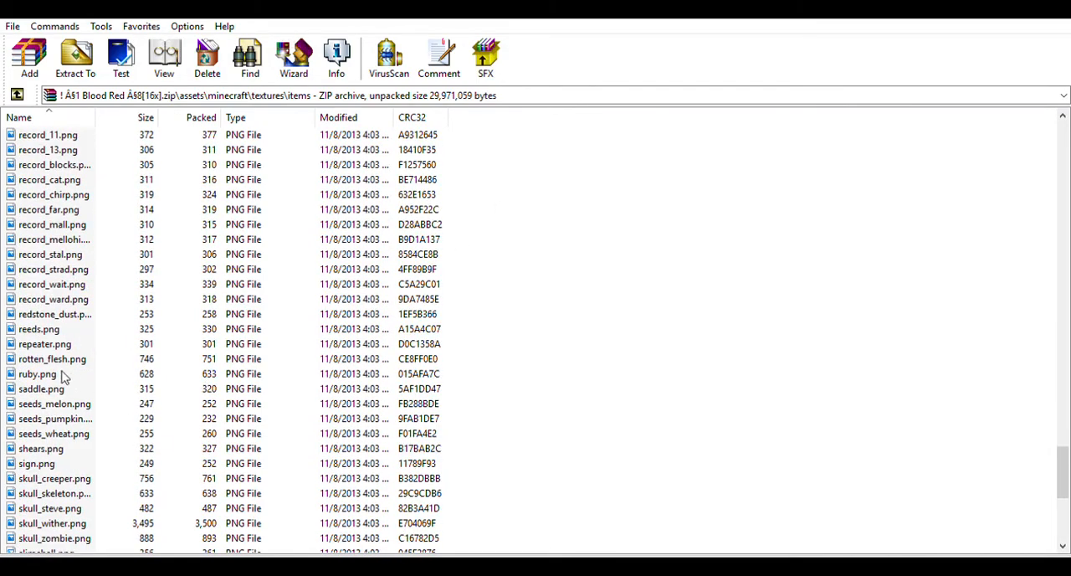
pyautogui.scroll(-2, 67, 378)
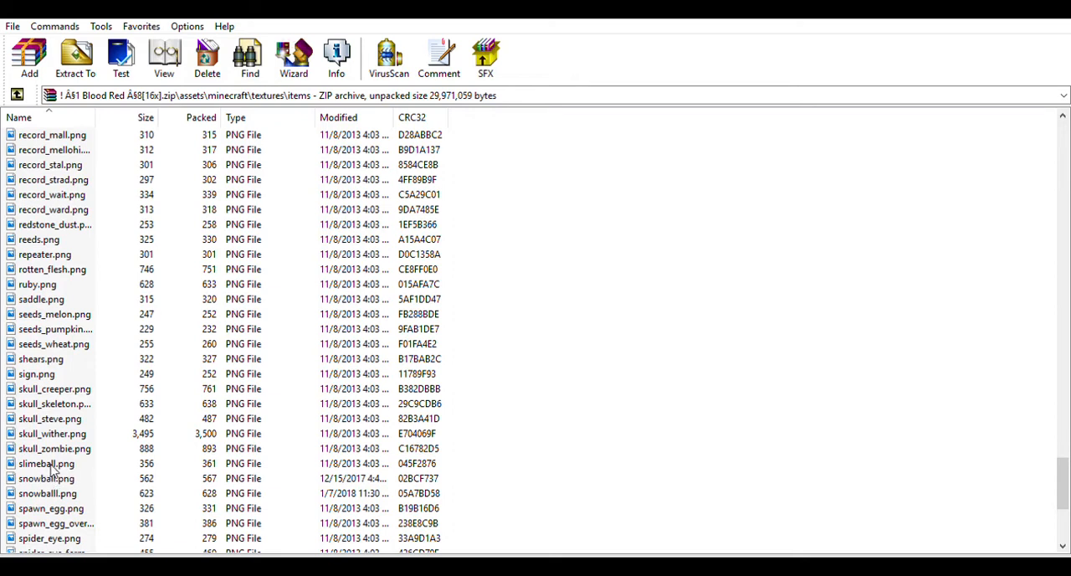
pyautogui.click(50, 473)
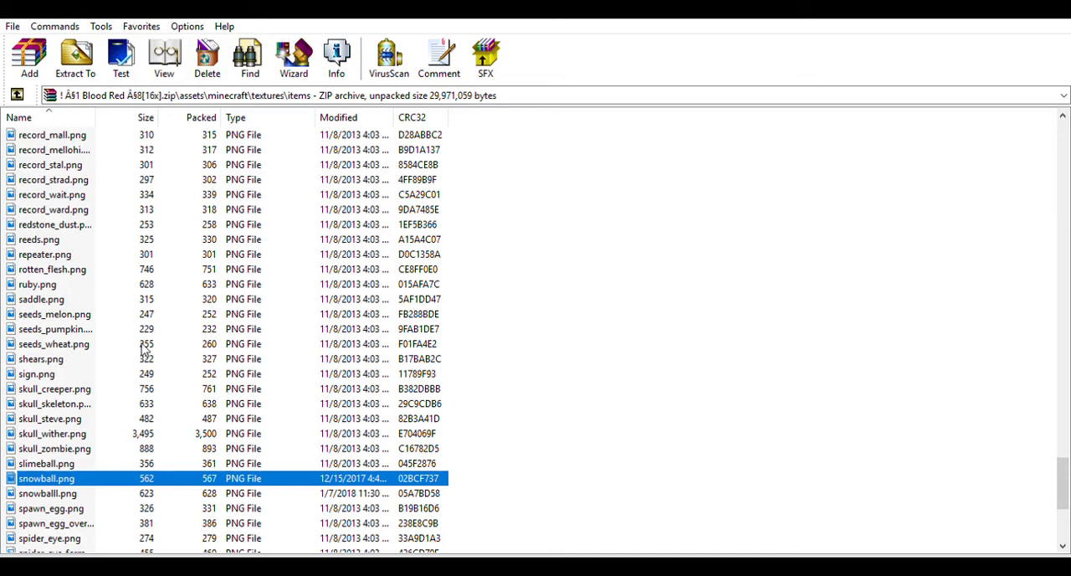
pyautogui.hotkey('alt', 'Tab')
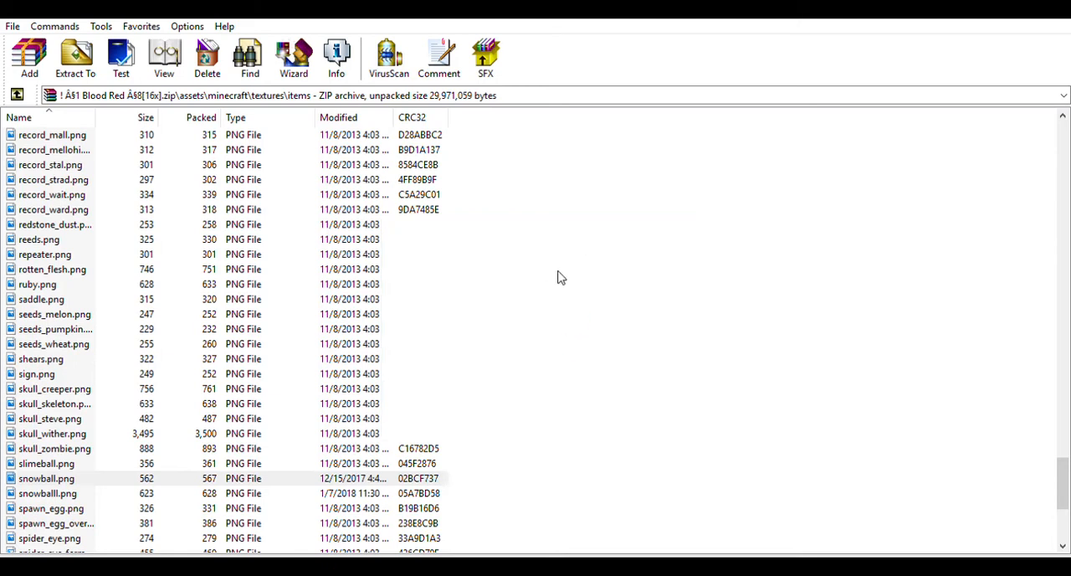
# - Find snowballl.png in the items folder and rename it to snowball.png
pyautogui.scroll(-4, 352, 389)
pyautogui.scroll(-16, 351, 389)
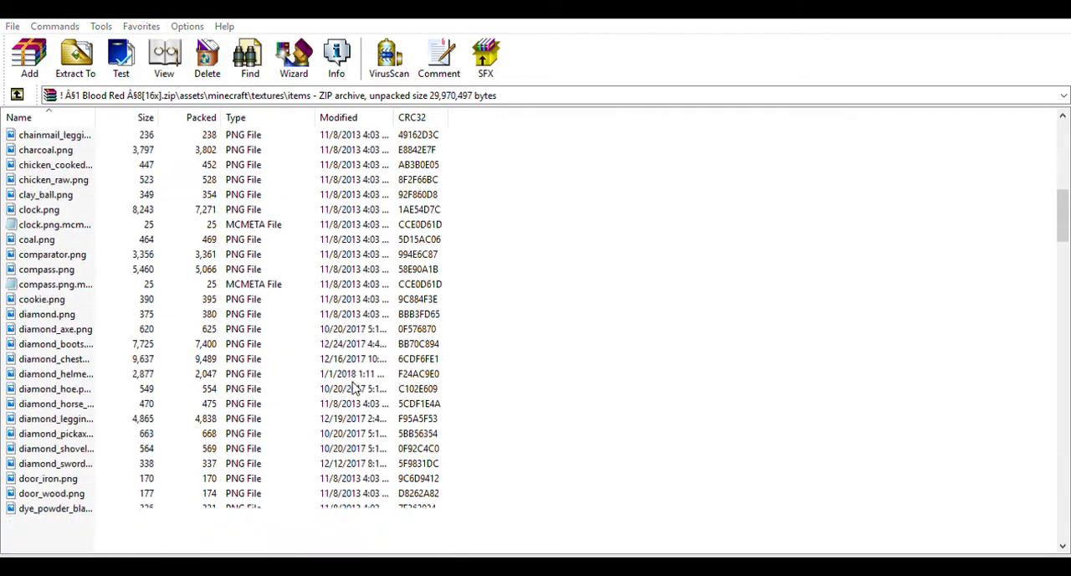
pyautogui.scroll(-12, 347, 385)
pyautogui.scroll(-20, 352, 392)
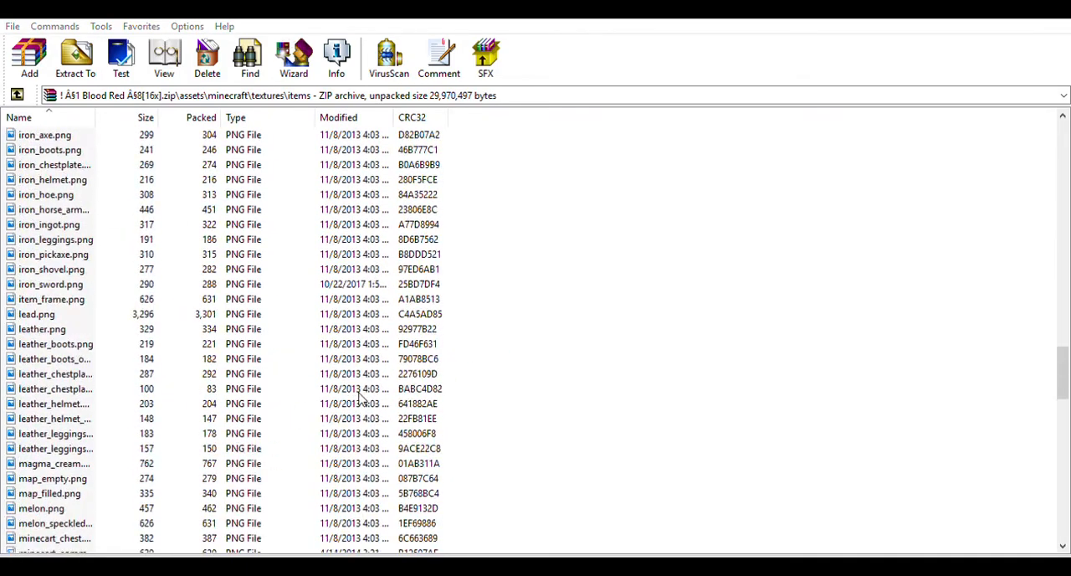
pyautogui.scroll(-2, 358, 400)
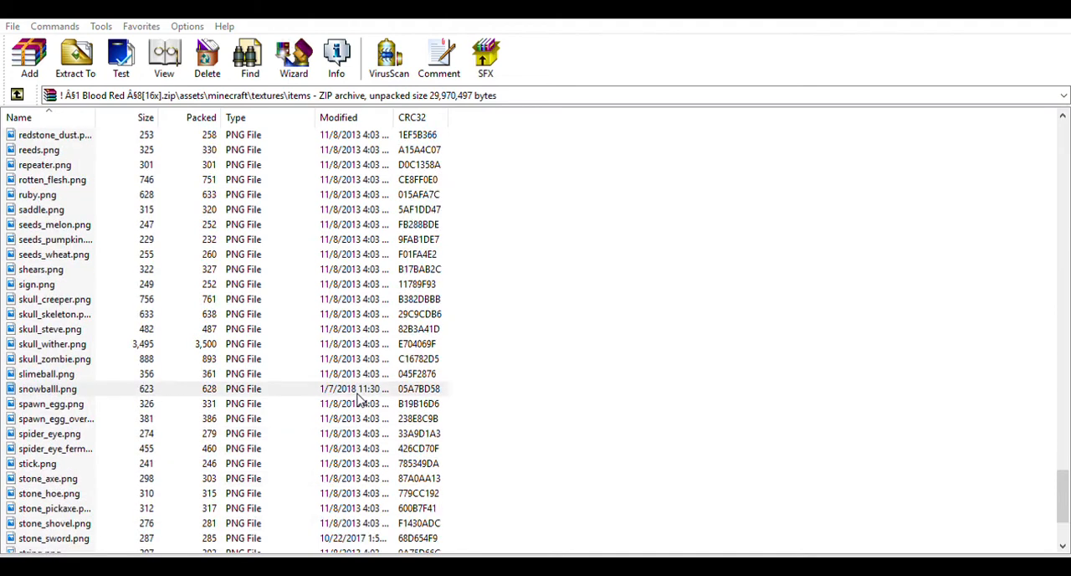
pyautogui.click(50, 388)
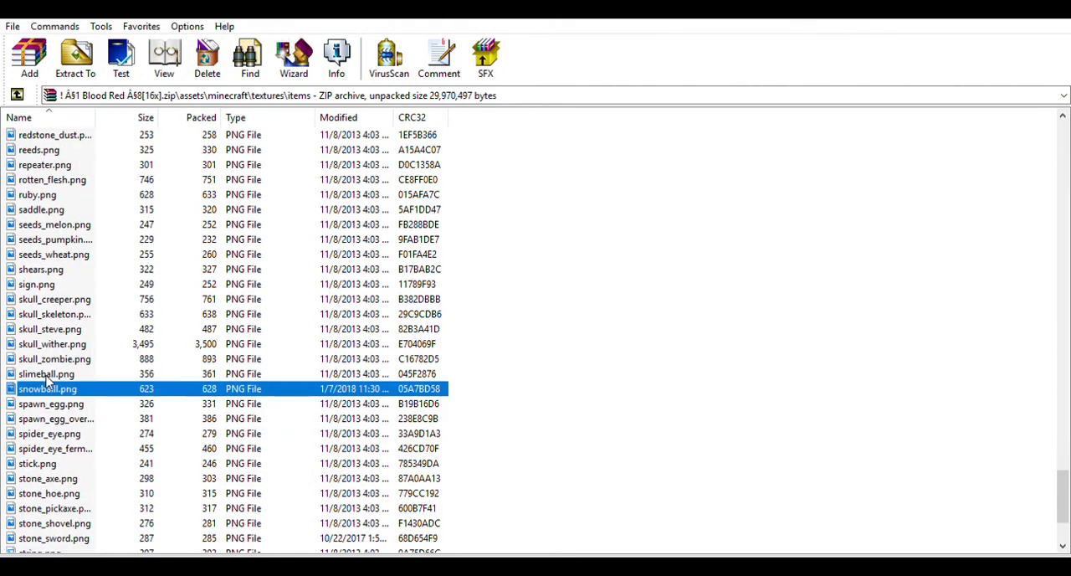
pyautogui.press('F2')
pyautogui.click(62, 386)
pyautogui.press('Return')
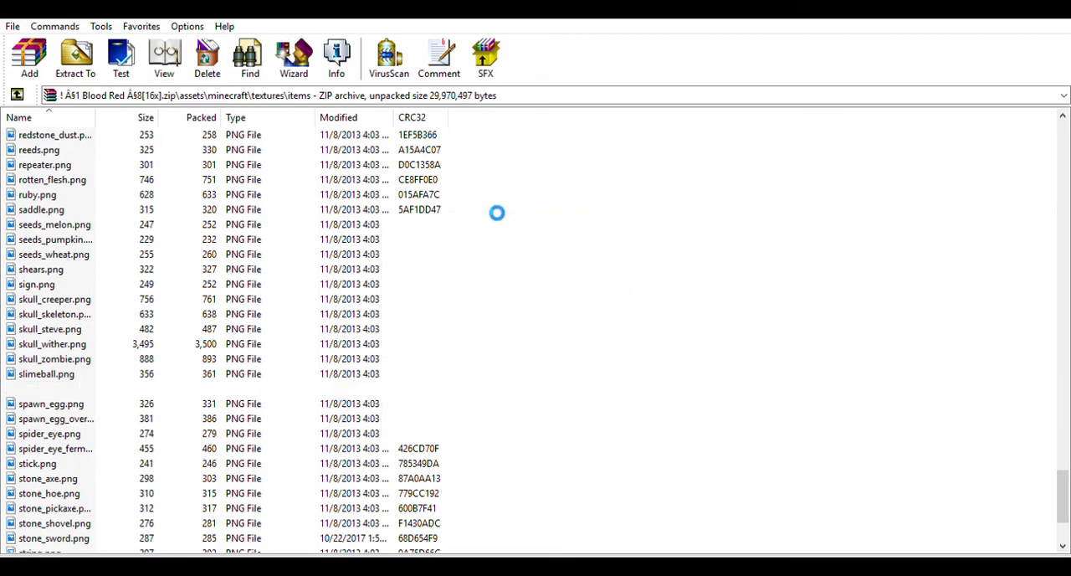
pyautogui.moveTo(735, 350)
pyautogui.mouseDown()
pyautogui.moveTo(464, 337)
pyautogui.moveTo(731, 327)
pyautogui.mouseUp()
pyautogui.scroll(-6, 353, 393)
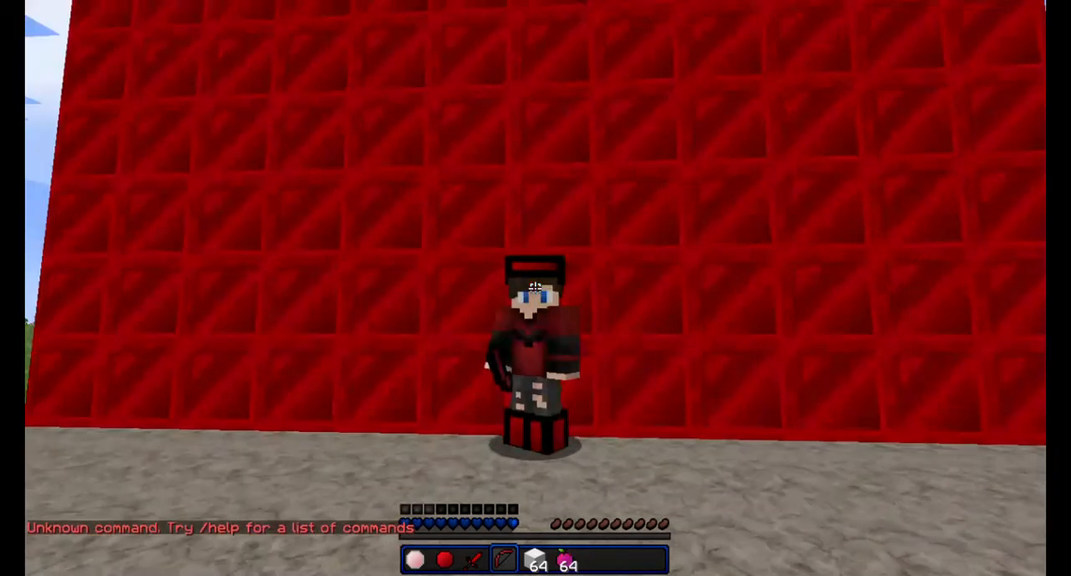
pyautogui.press('1')
pyautogui.press('3')
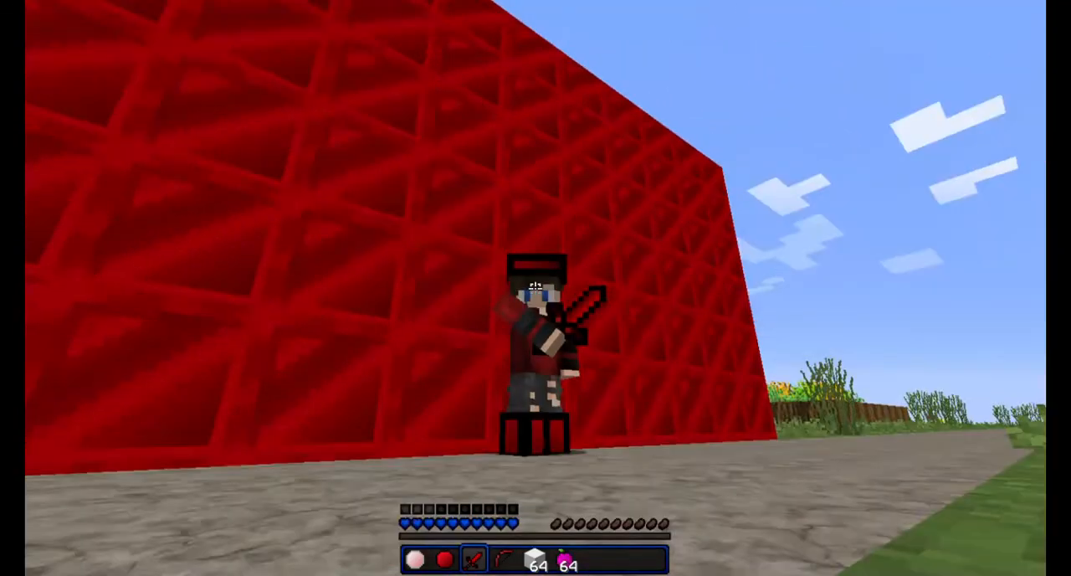
pyautogui.press('2')
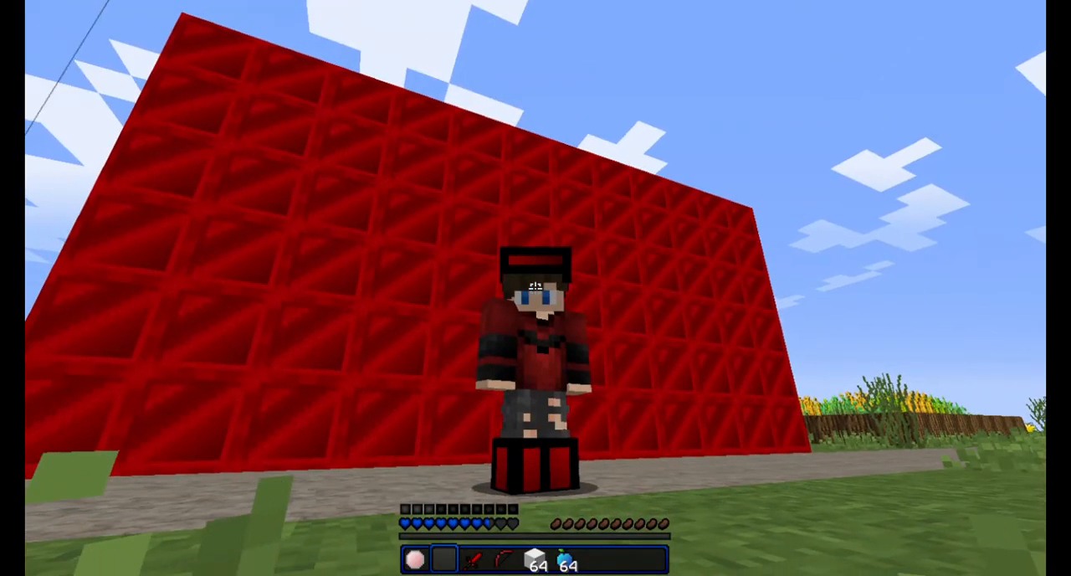
pyautogui.press('w')
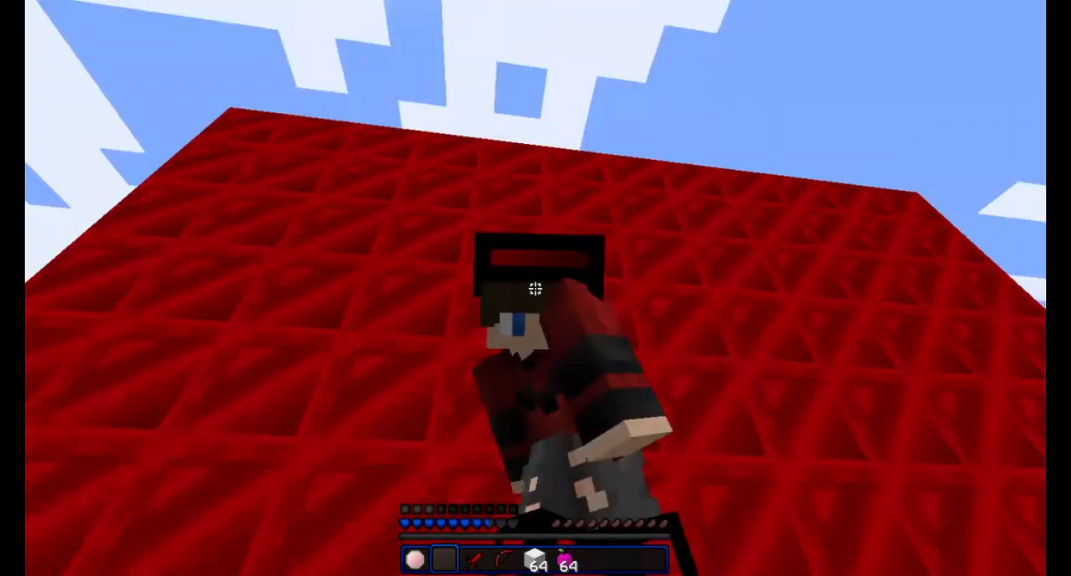
pyautogui.press('1')
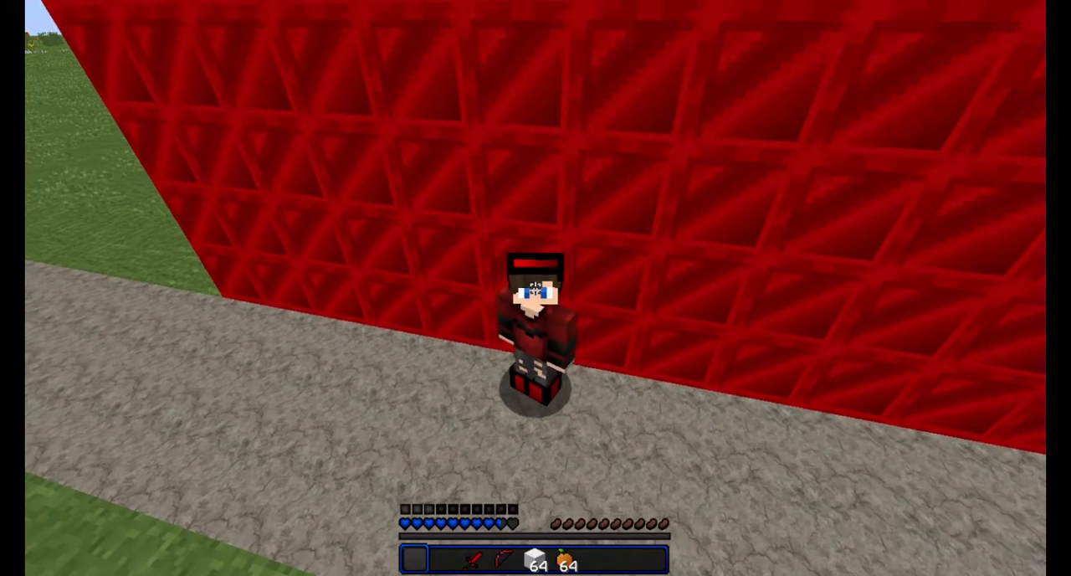
pyautogui.press('4')
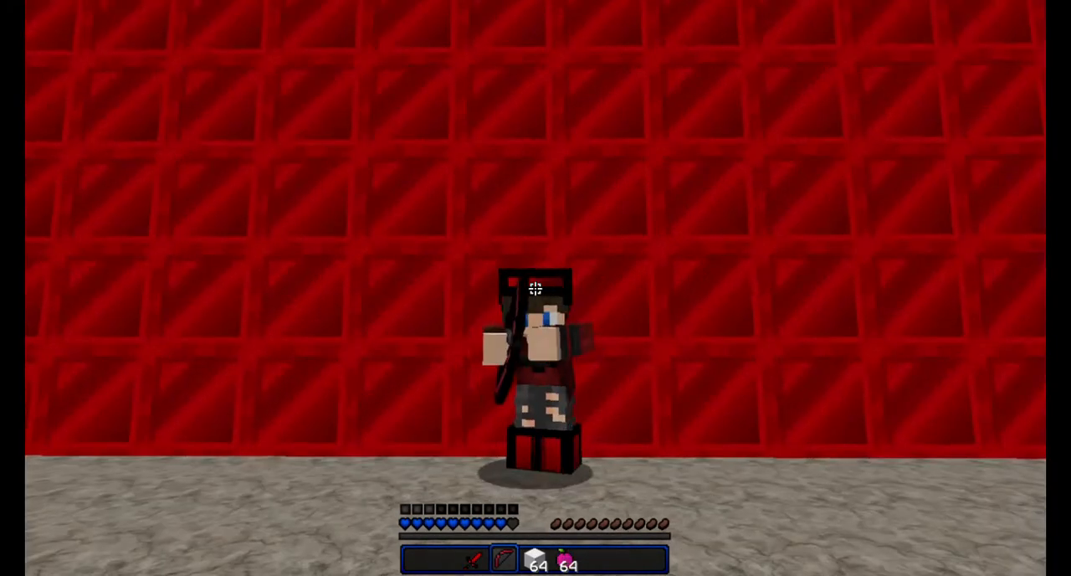
pyautogui.rightClick(535, 289)
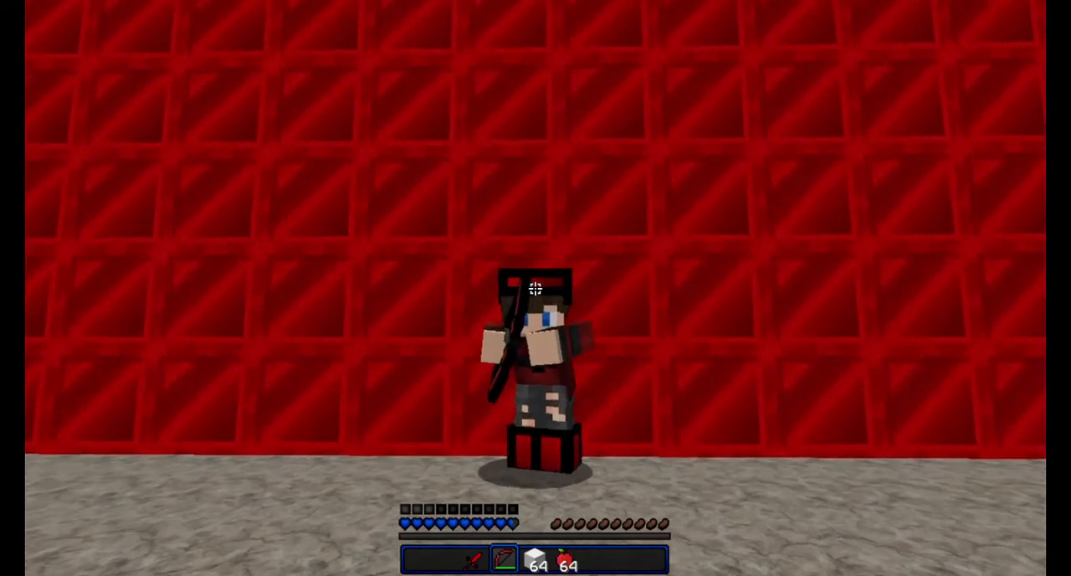
pyautogui.press('5')
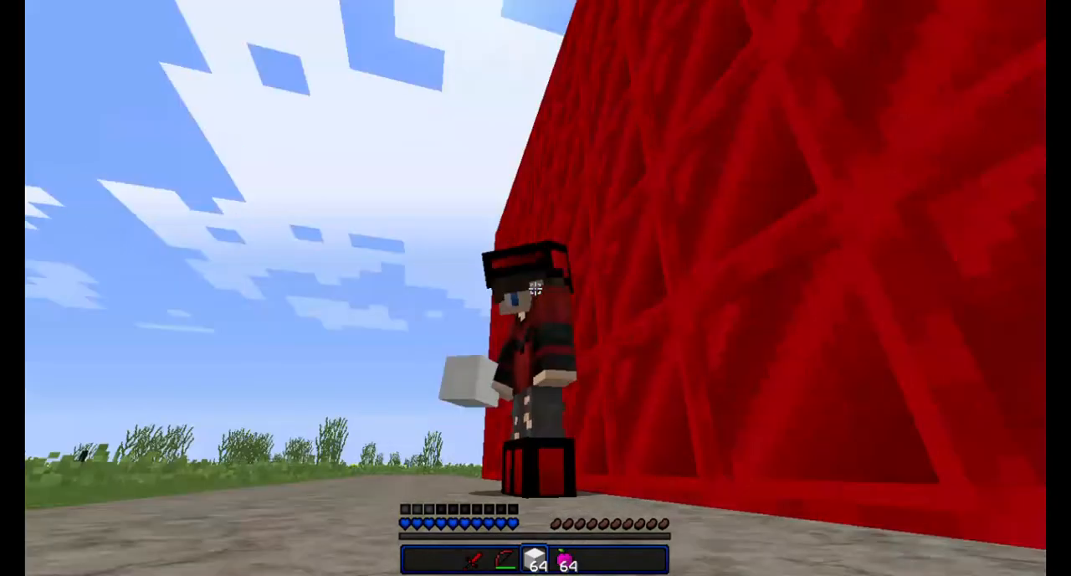
pyautogui.rightClick(536, 289)
pyautogui.rightClick(536, 289)
pyautogui.rightClick(535, 289)
pyautogui.rightClick(536, 289)
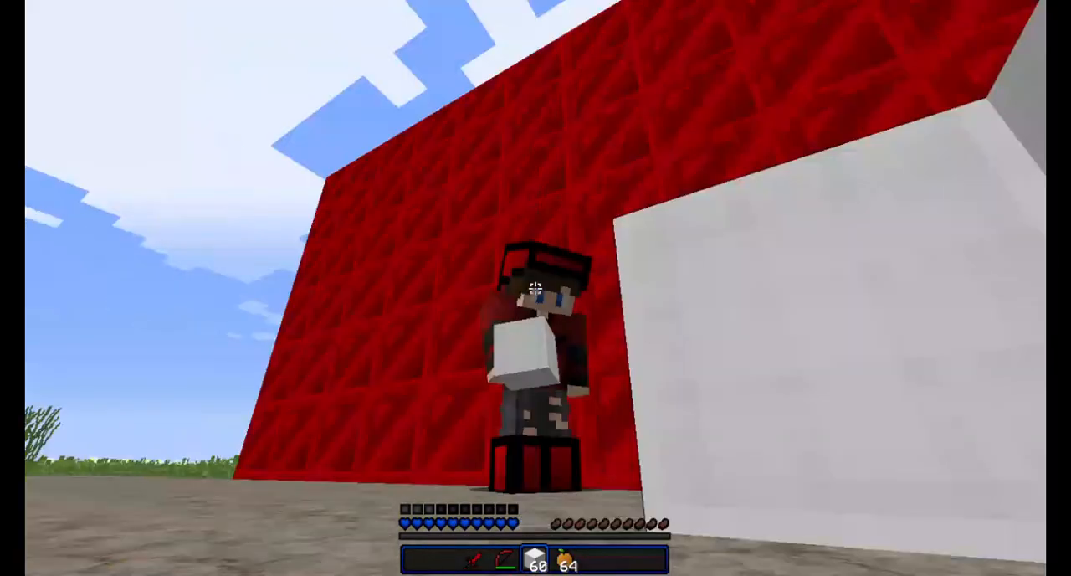
pyautogui.rightClick(536, 289)
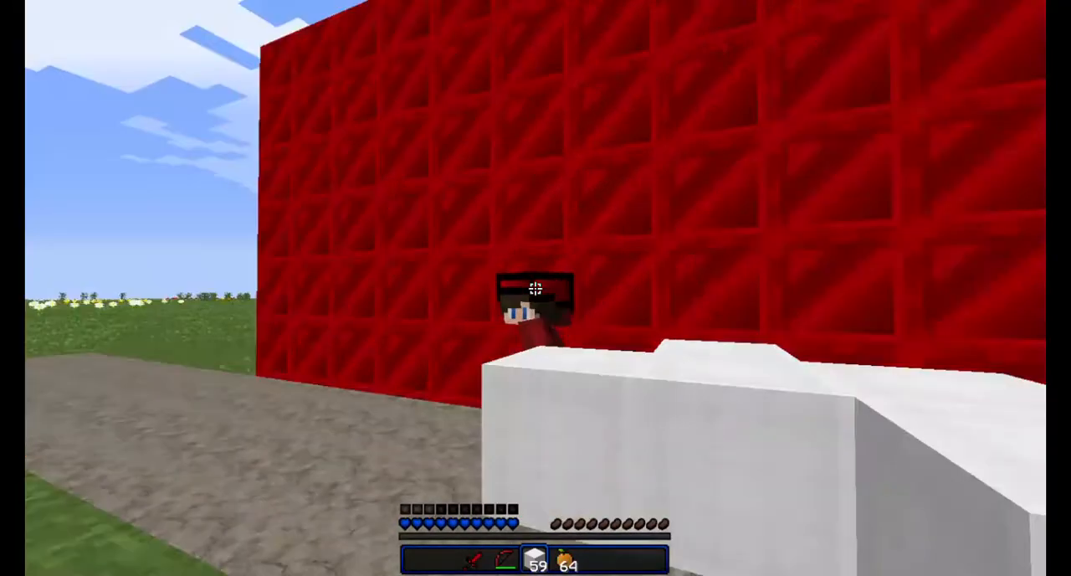
# - Select the golden apples and eat one in front of the red block wall
pyautogui.press('d')
pyautogui.press('6')
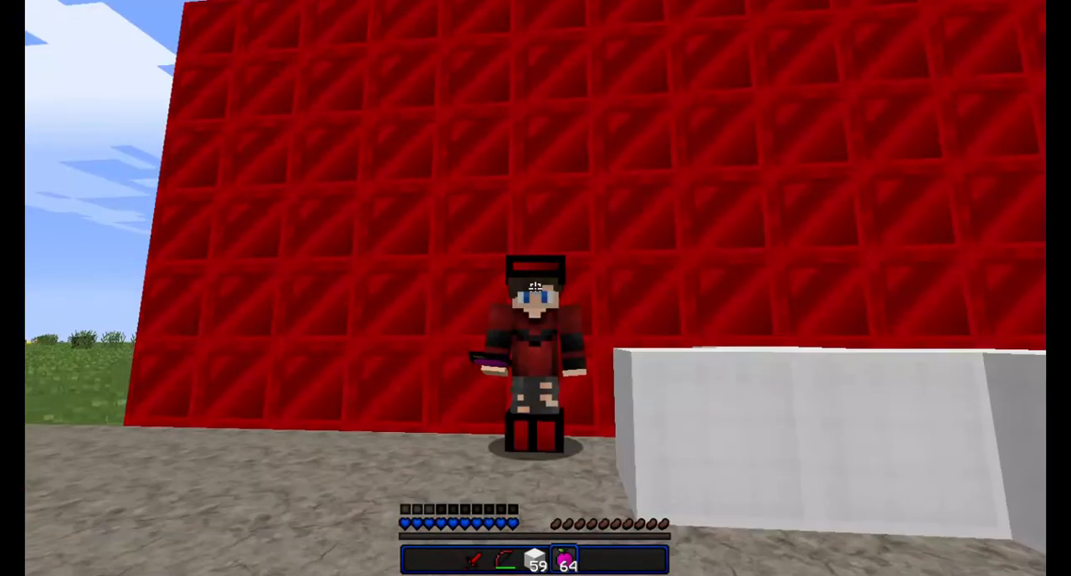
pyautogui.rightClick(535, 287)
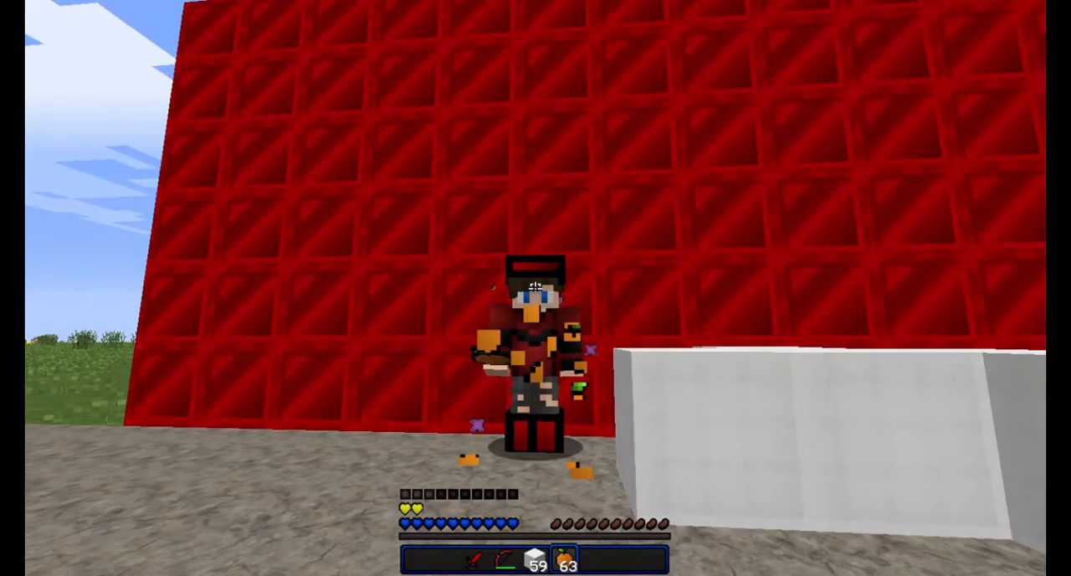
# - Check the worn armour and the carried items in the player inventory
pyautogui.press('e')
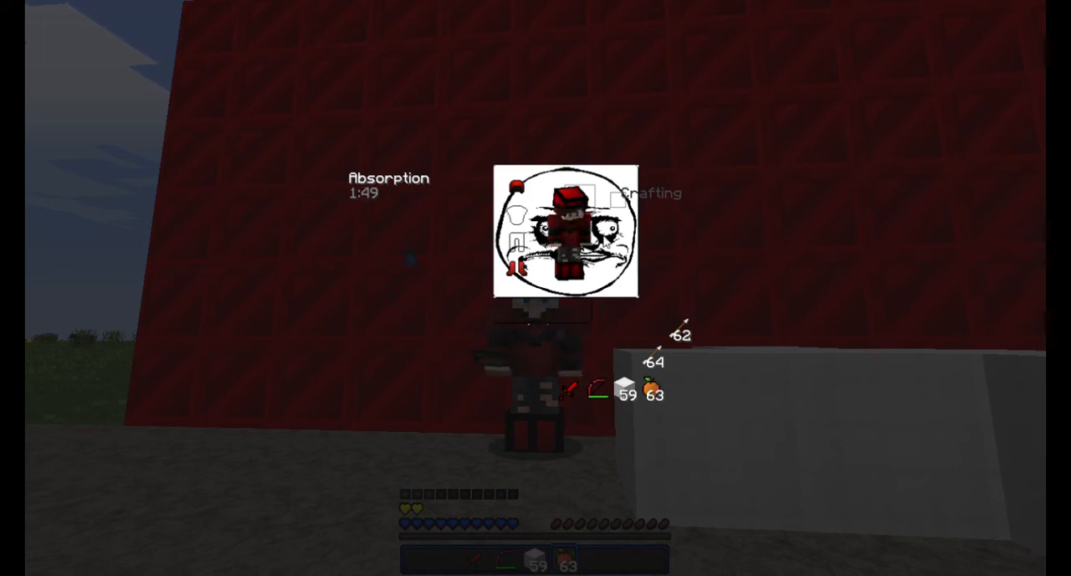
pyautogui.press('e')
pyautogui.press('e')
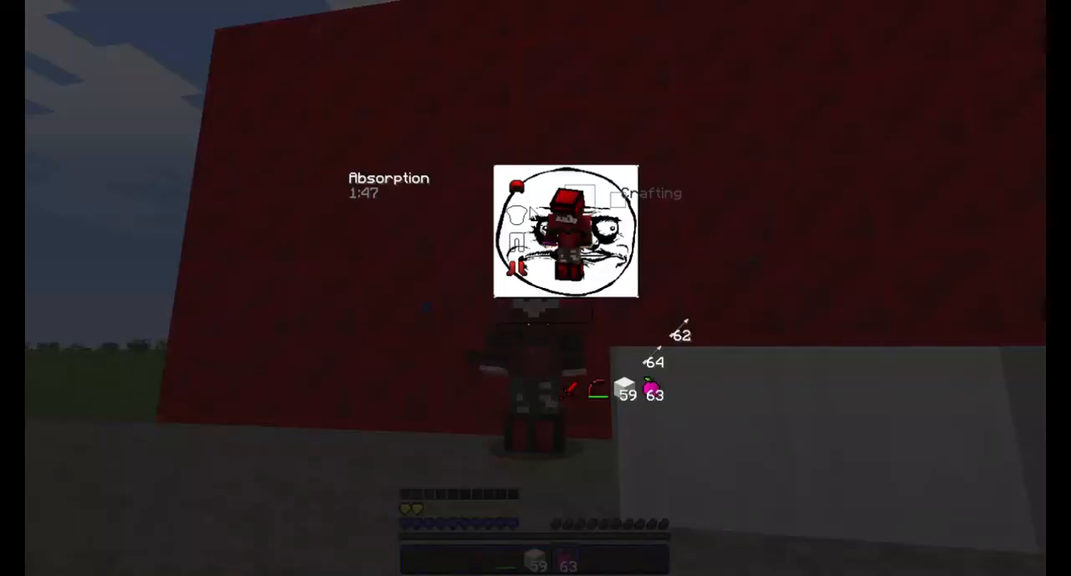
pyautogui.press('e')
pyautogui.press('e')
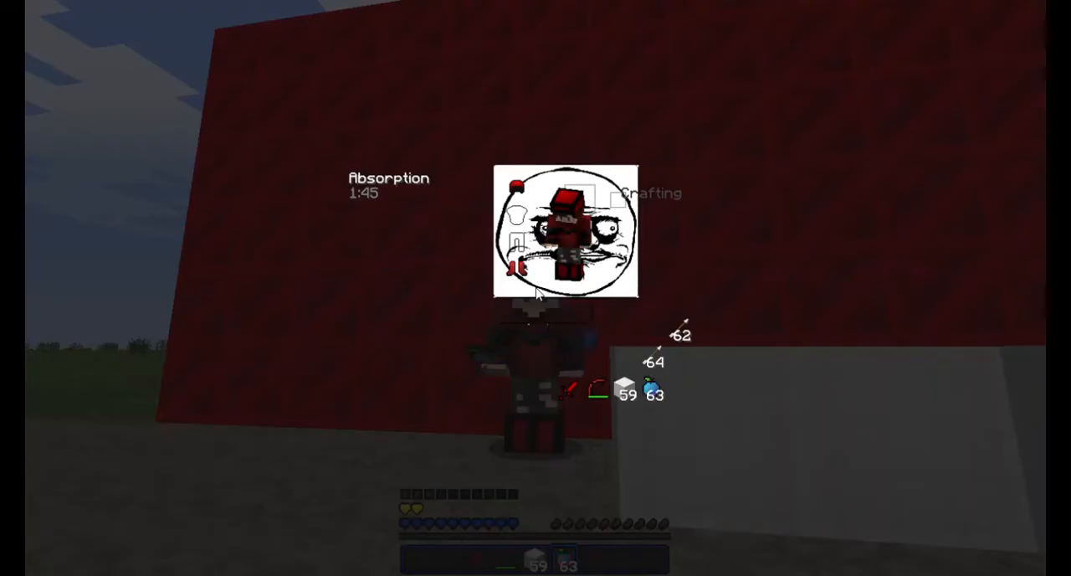
pyautogui.press('e')
# - Equip the diamond sword and move the character onto the white blocks beside the red wall
pyautogui.press('6')
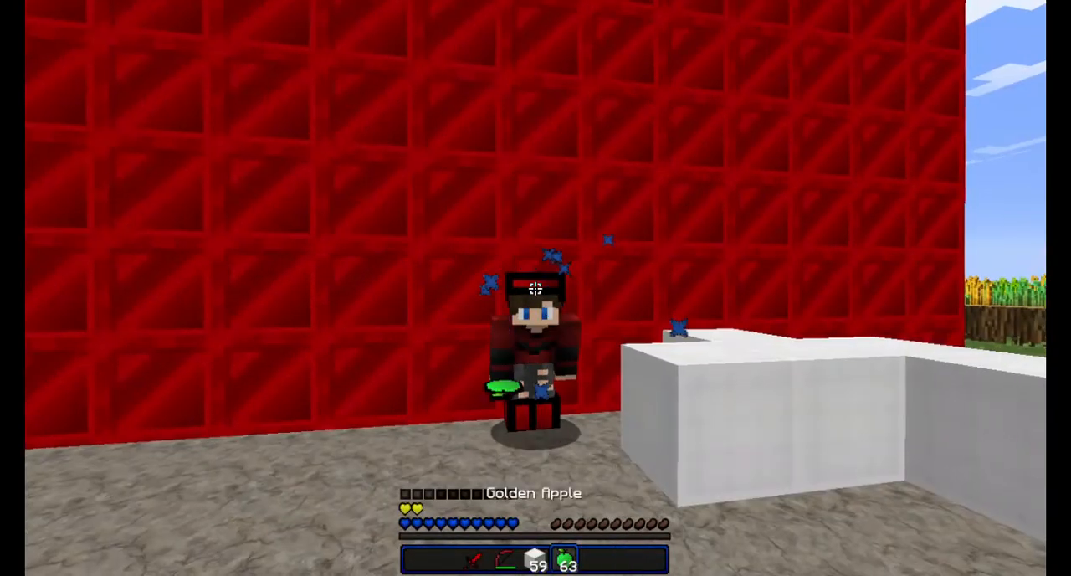
pyautogui.press('5')
pyautogui.scroll(2, 536, 288)
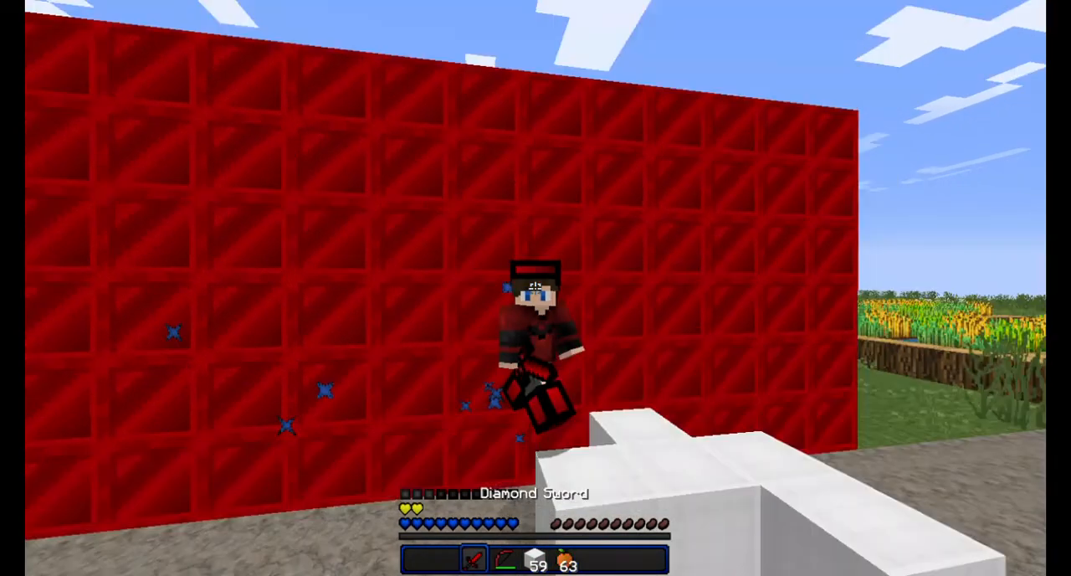
pyautogui.press('w')
pyautogui.press('space')
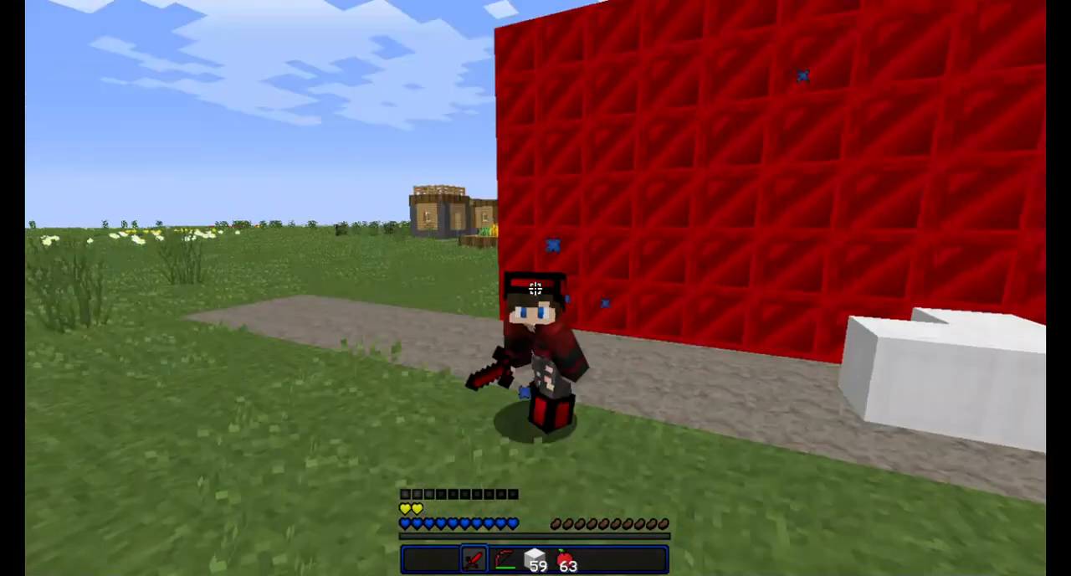
pyautogui.rightClick(535, 287)
pyautogui.press('w')
pyautogui.press('space')
pyautogui.press('shift')
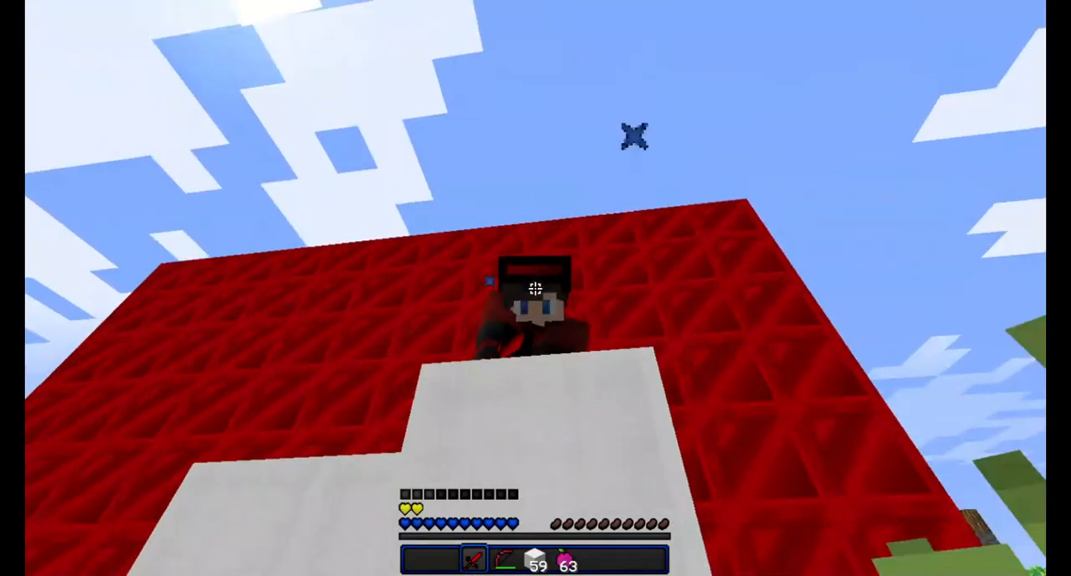
pyautogui.click(535, 288)
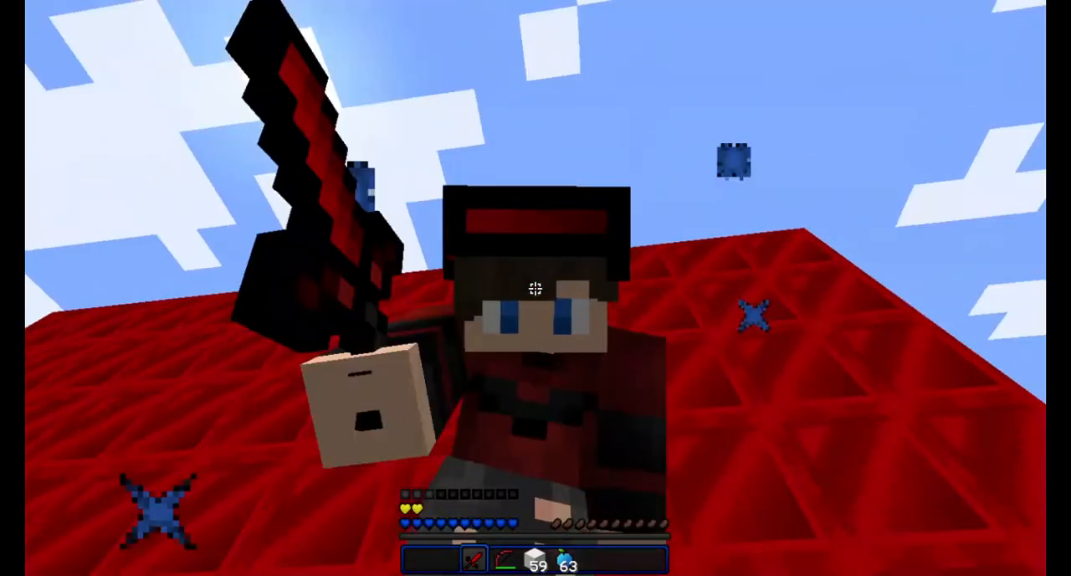
pyautogui.click(536, 288)
pyautogui.click(535, 287)
pyautogui.press('shift')
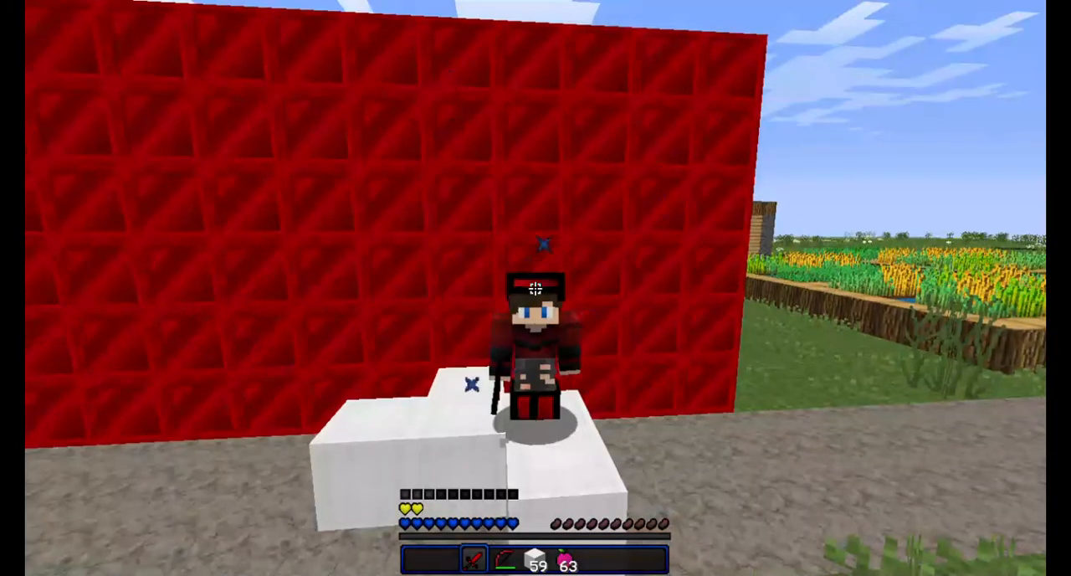
pyautogui.click(535, 288)
pyautogui.click(535, 288)
pyautogui.click(536, 288)
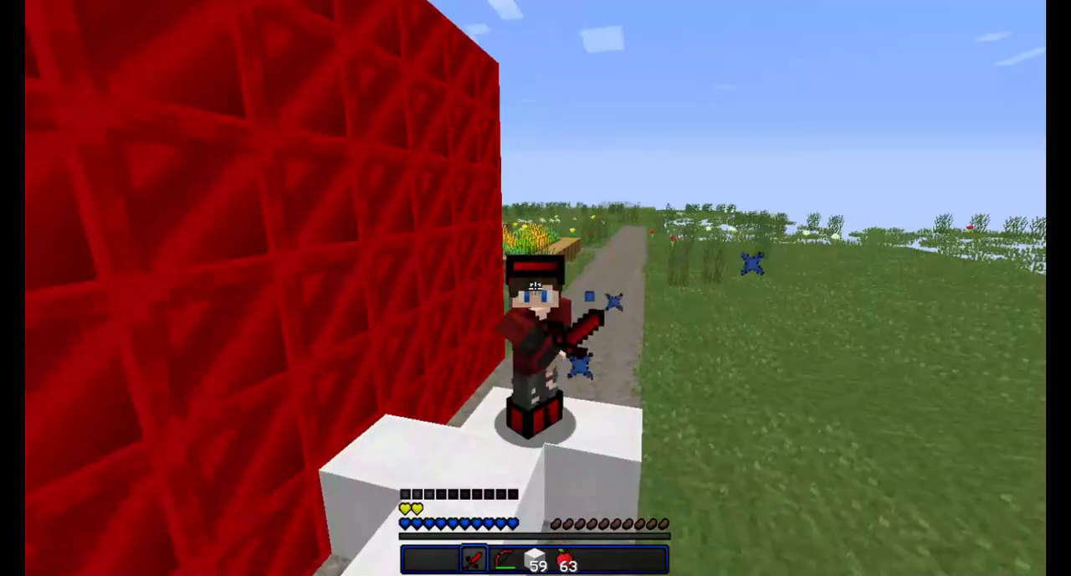
pyautogui.click(535, 288)
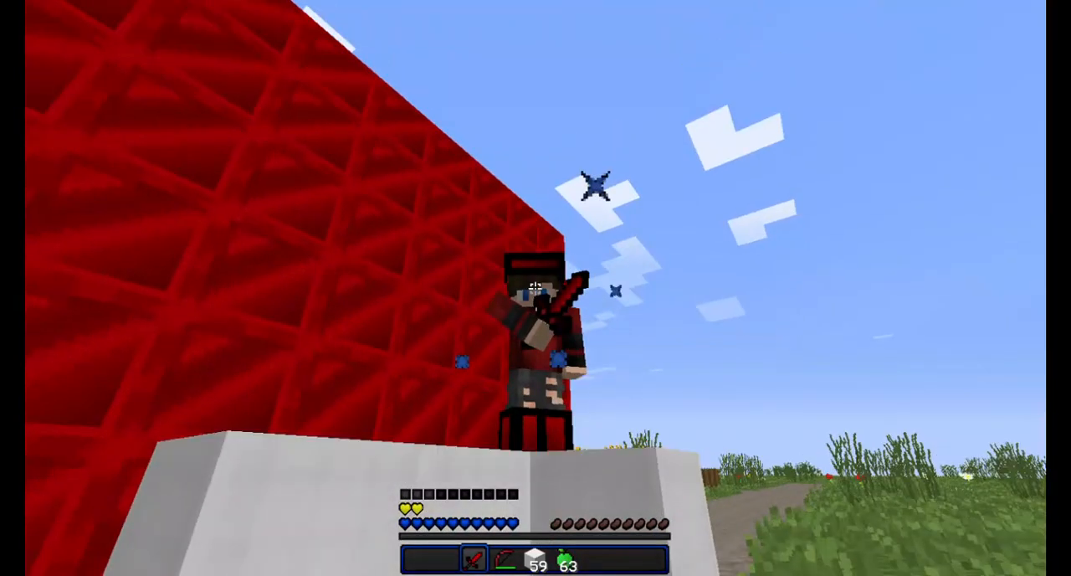
pyautogui.press('2')
pyautogui.press('3')
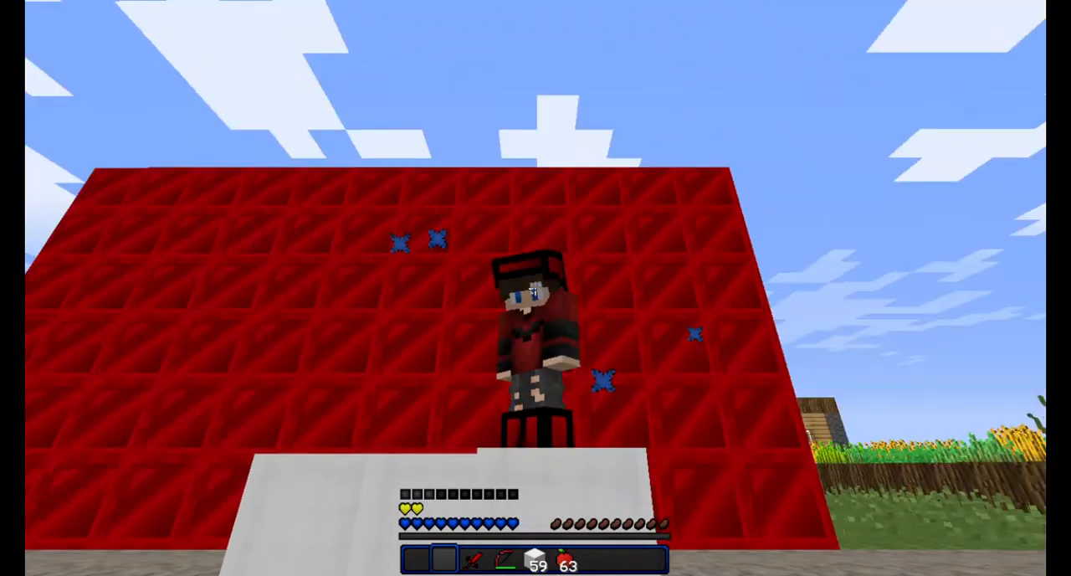
pyautogui.click(535, 288)
pyautogui.click(536, 288)
pyautogui.click(536, 288)
pyautogui.click(536, 287)
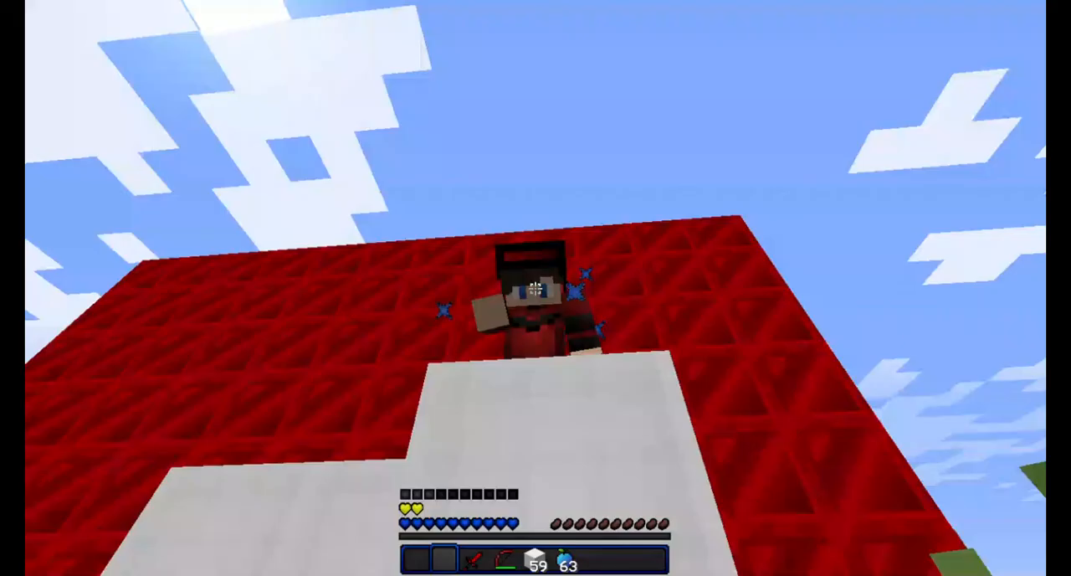
pyautogui.click(535, 288)
pyautogui.click(535, 288)
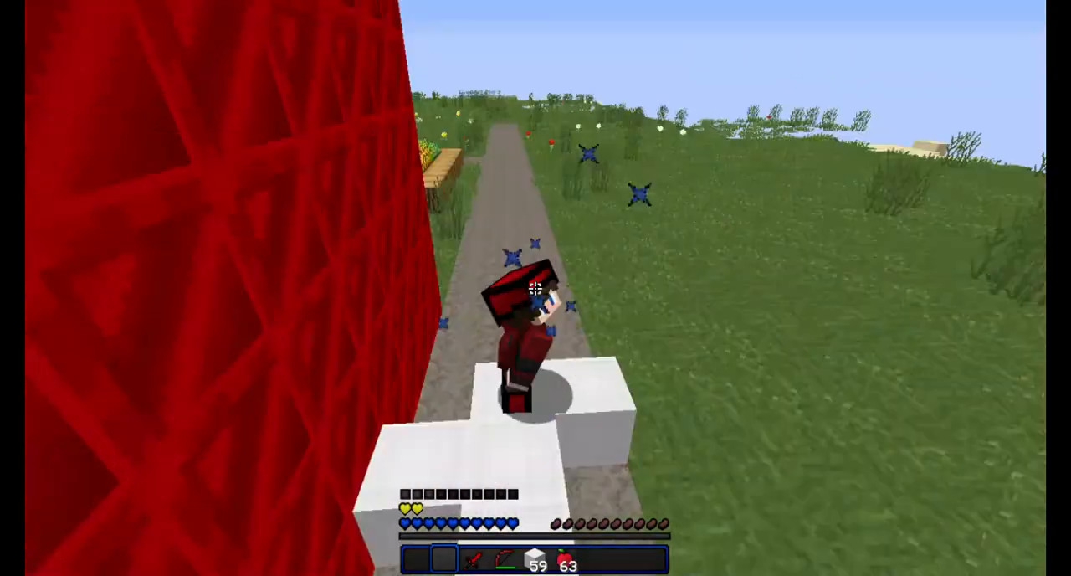
pyautogui.click(536, 288)
pyautogui.press('w')
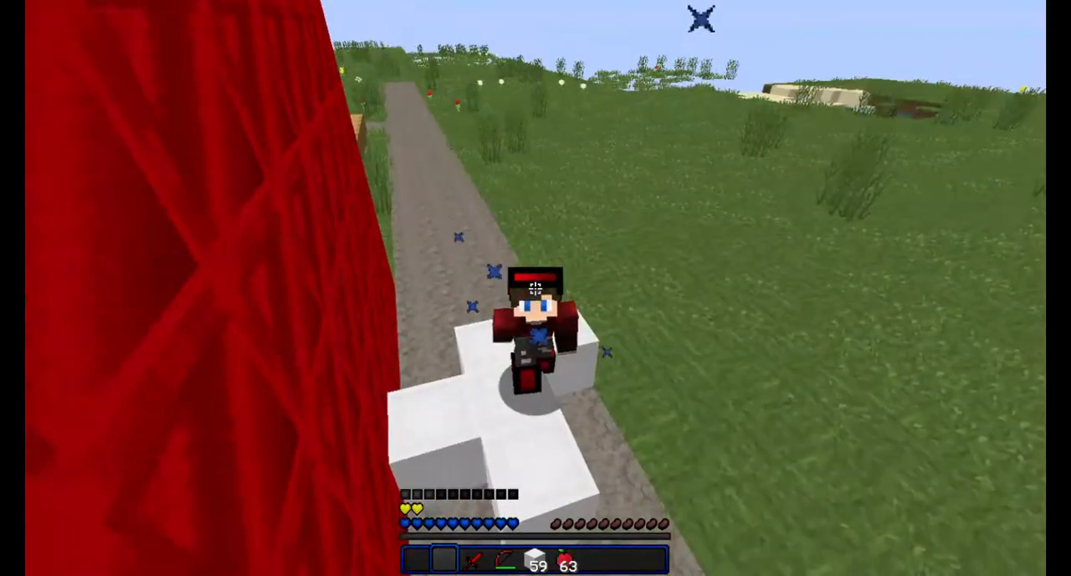
pyautogui.press('shift')
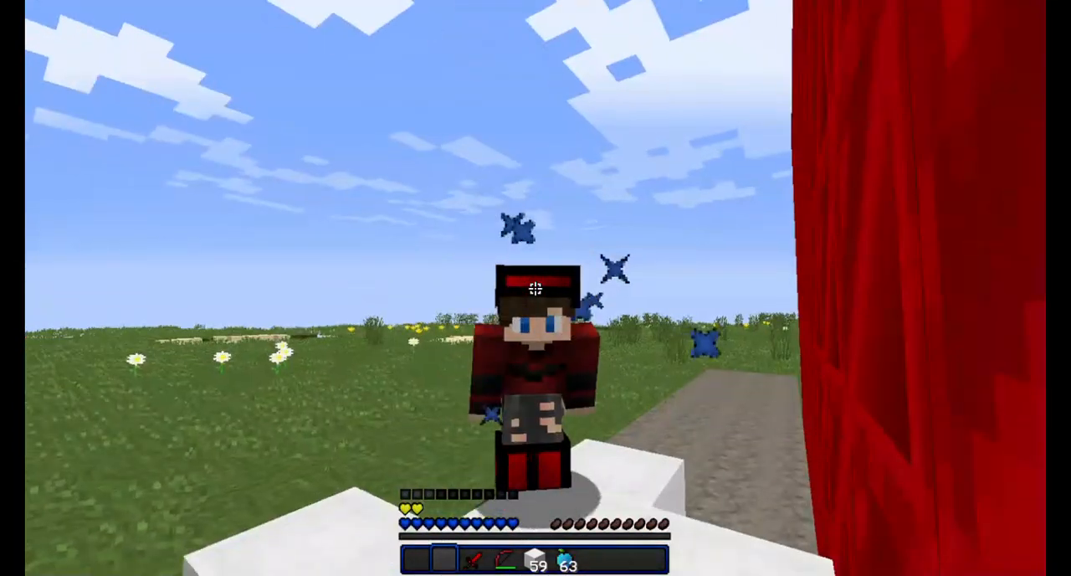
pyautogui.press('shift')
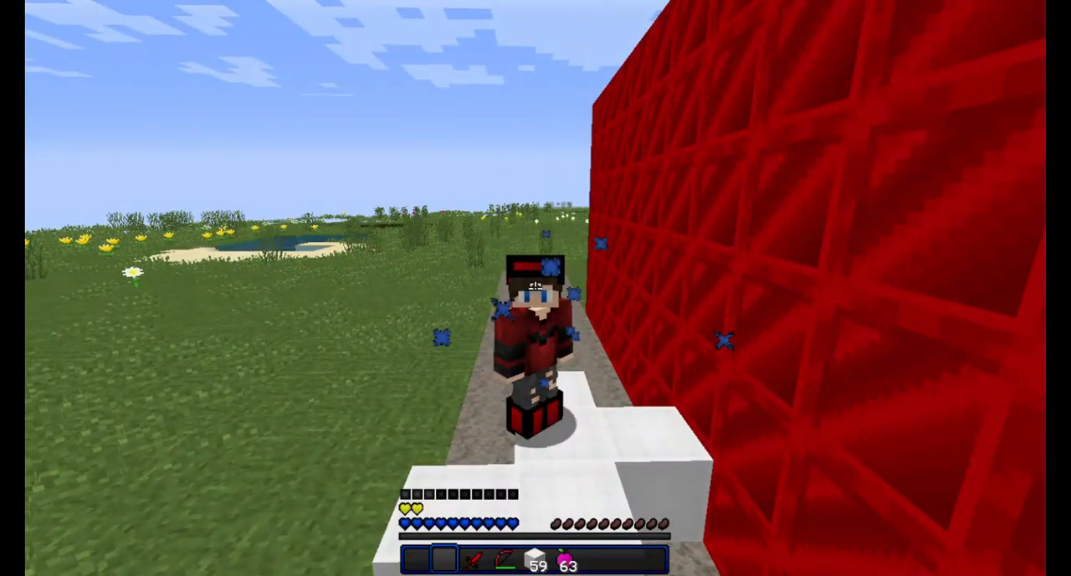